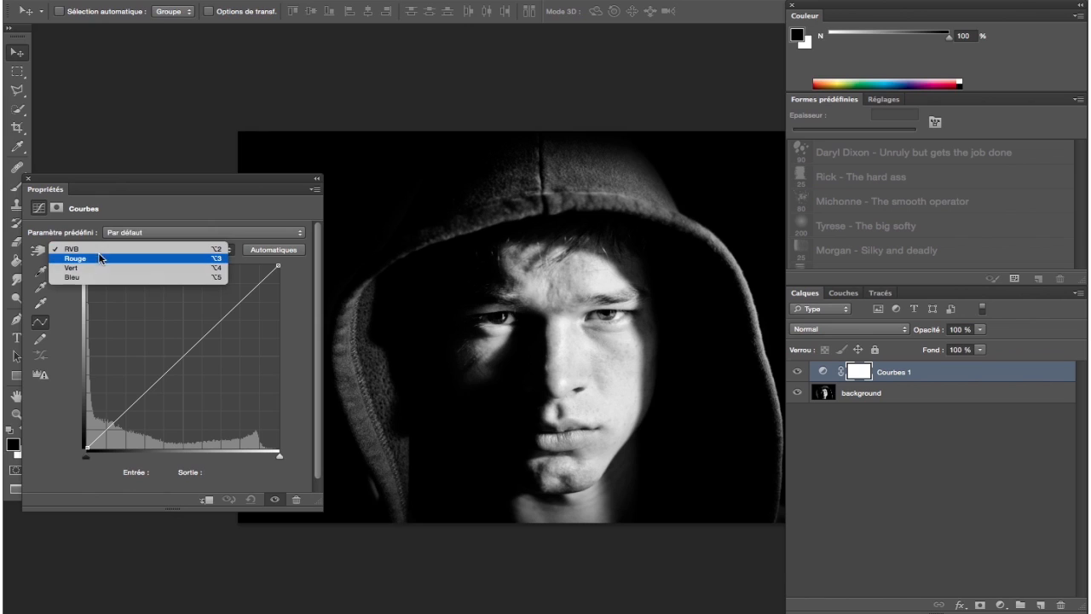
# Bend the red channel of the Courbes 1 adjustment upward with one point in the highlights and one in the shadows.
pyautogui.click(102, 260)
pyautogui.moveTo(235, 304); pyautogui.dragTo(232, 292)
pyautogui.moveTo(139, 382); pyautogui.dragTo(139, 384)
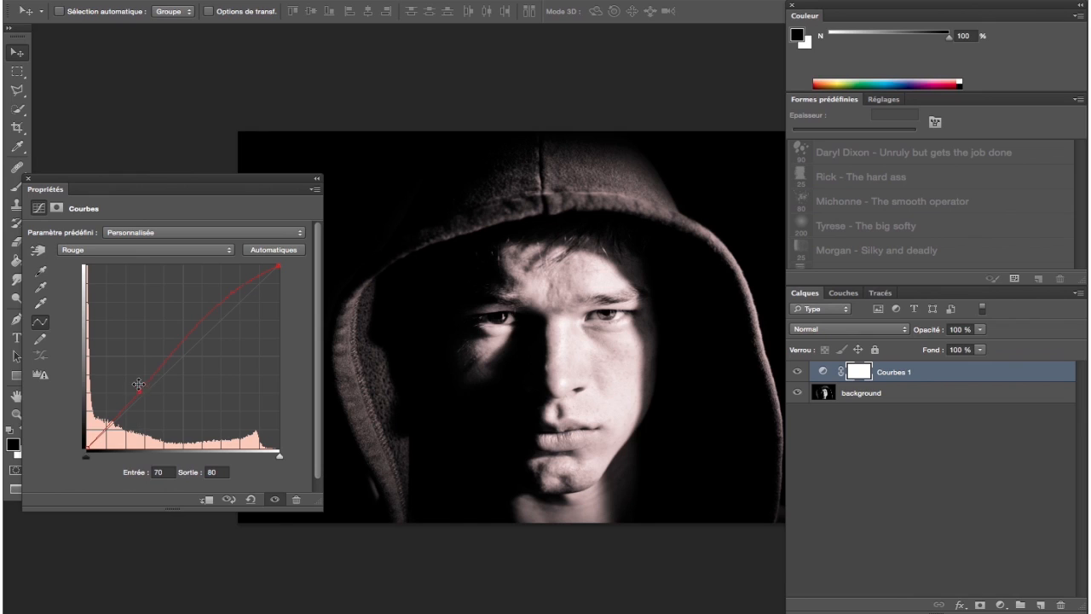
# Lower the highlights of the blue channel curve to about input 211, output 196, and anchor its shadows with a second point.
pyautogui.click(196, 250)
pyautogui.click(213, 273)
pyautogui.moveTo(235, 304); pyautogui.dragTo(239, 312)
pyautogui.moveTo(151, 392)
pyautogui.mouseDown()
pyautogui.moveTo(146, 377)
pyautogui.moveTo(150, 392)
pyautogui.mouseUp()
pyautogui.moveTo(239, 312)
pyautogui.mouseDown()
pyautogui.moveTo(247, 317)
pyautogui.moveTo(243, 309)
pyautogui.mouseUp()
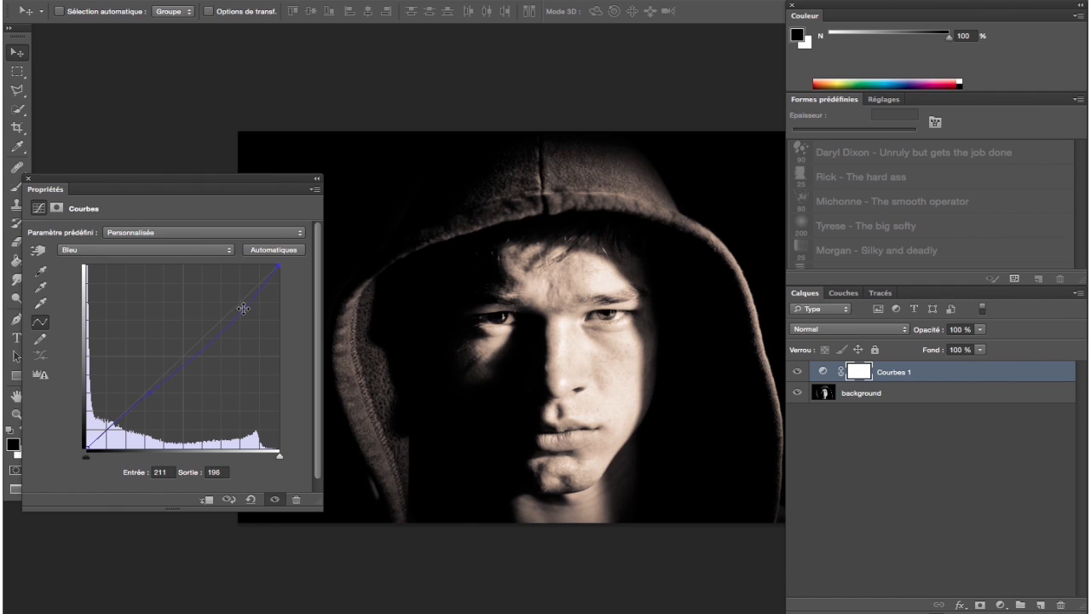
# Add two points to the green channel curve, at about 192 to 190 in the highlights and 78 to 81 in the shadows.
pyautogui.click(175, 249)
pyautogui.click(162, 239)
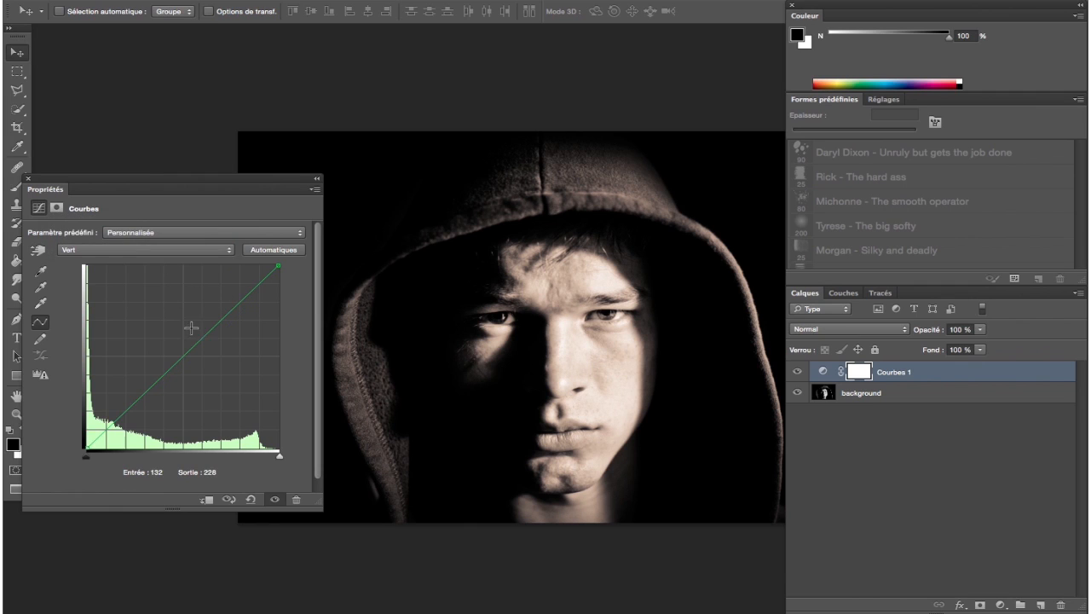
pyautogui.moveTo(230, 311)
pyautogui.mouseDown()
pyautogui.moveTo(226, 301)
pyautogui.moveTo(230, 312)
pyautogui.mouseUp()
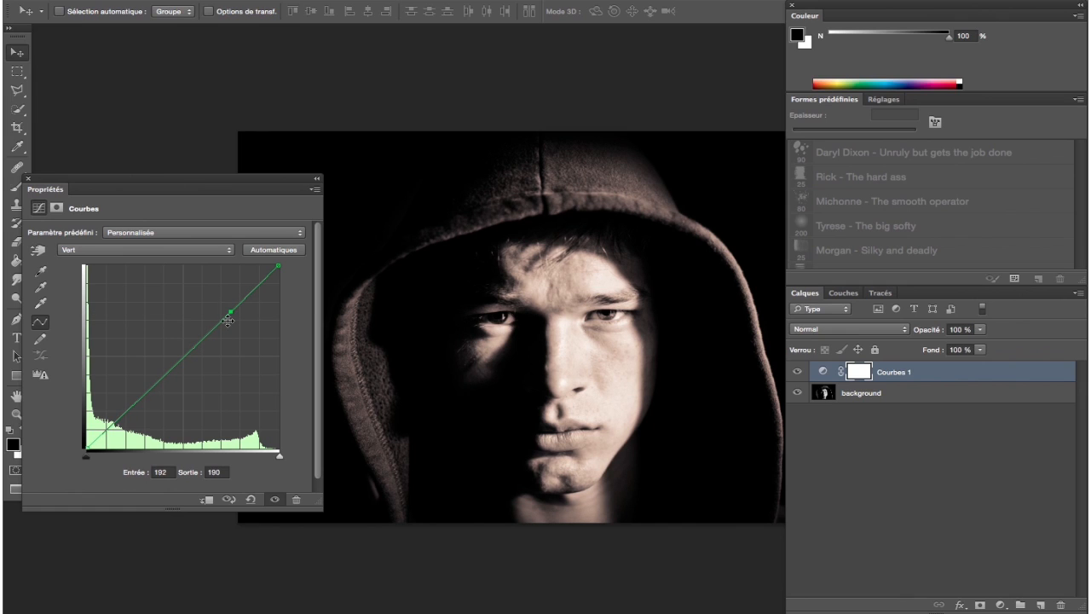
pyautogui.click(146, 390)
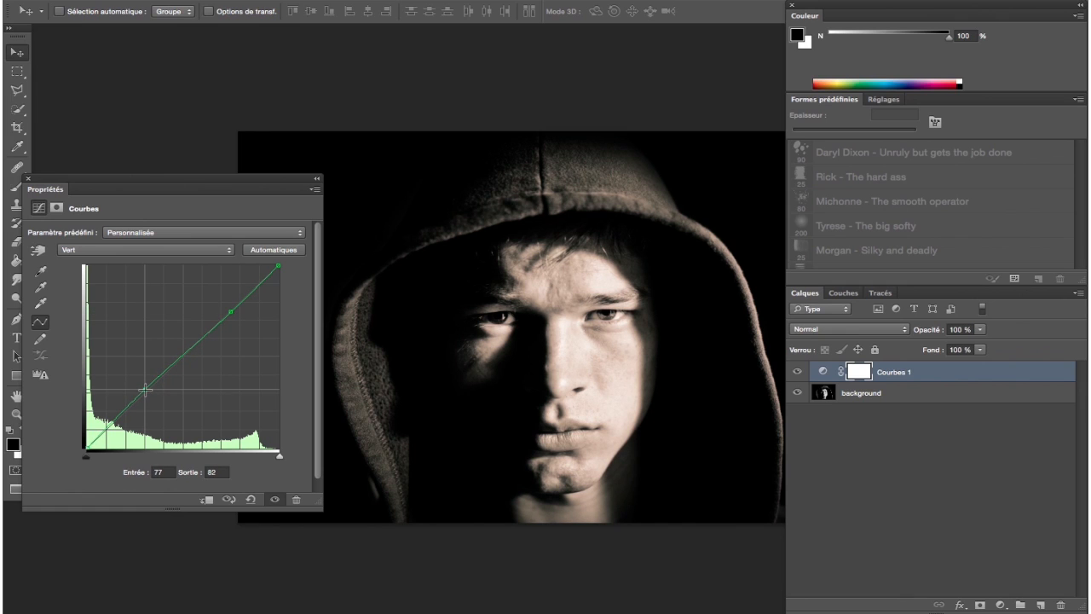
pyautogui.moveTo(146, 390); pyautogui.dragTo(146, 390)
# Readjust the red channel curve, placing its highlight point at about 199 to 221 and its shadow point at about 61 to 78.
pyautogui.click(143, 251)
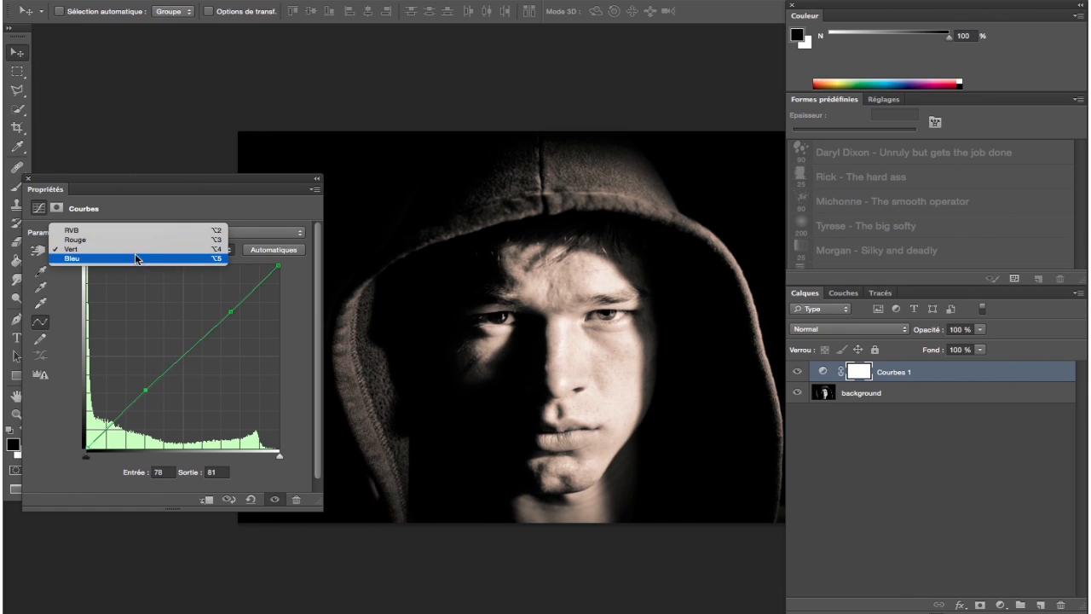
pyautogui.click(127, 241)
pyautogui.moveTo(233, 294)
pyautogui.mouseDown()
pyautogui.moveTo(224, 283)
pyautogui.moveTo(219, 294)
pyautogui.moveTo(242, 289)
pyautogui.mouseUp()
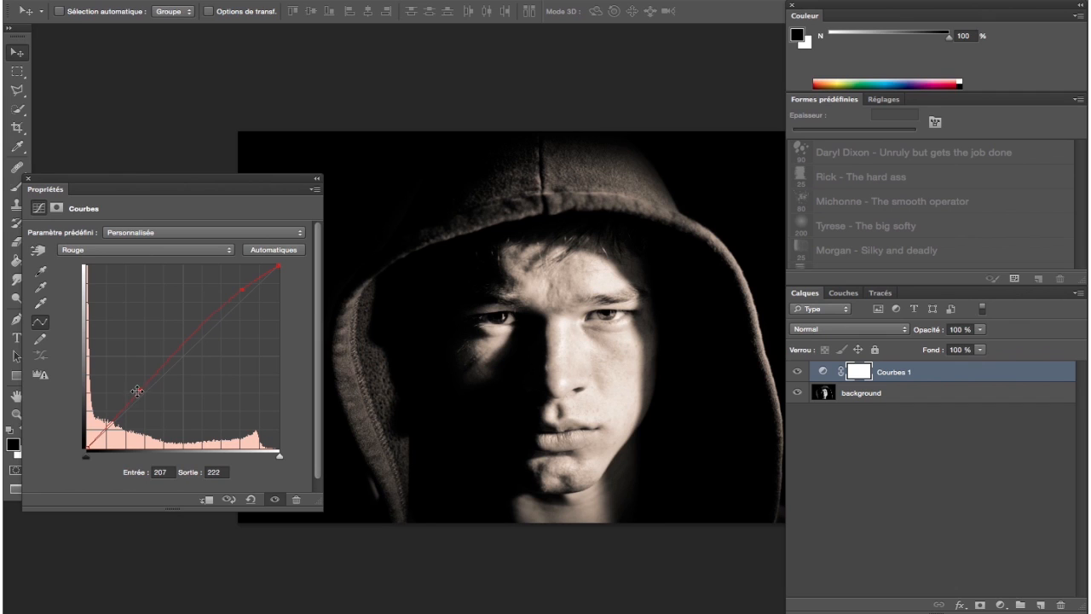
pyautogui.moveTo(135, 382)
pyautogui.mouseDown()
pyautogui.moveTo(142, 404)
pyautogui.moveTo(131, 390)
pyautogui.mouseUp()
pyautogui.moveTo(242, 289); pyautogui.dragTo(233, 292)
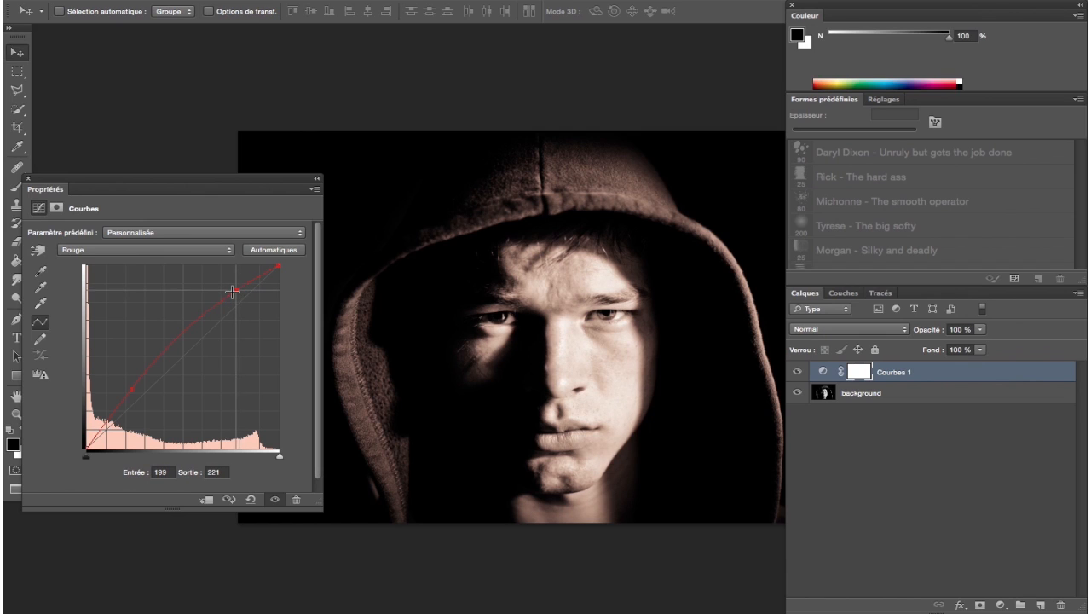
pyautogui.moveTo(130, 390); pyautogui.dragTo(131, 392)
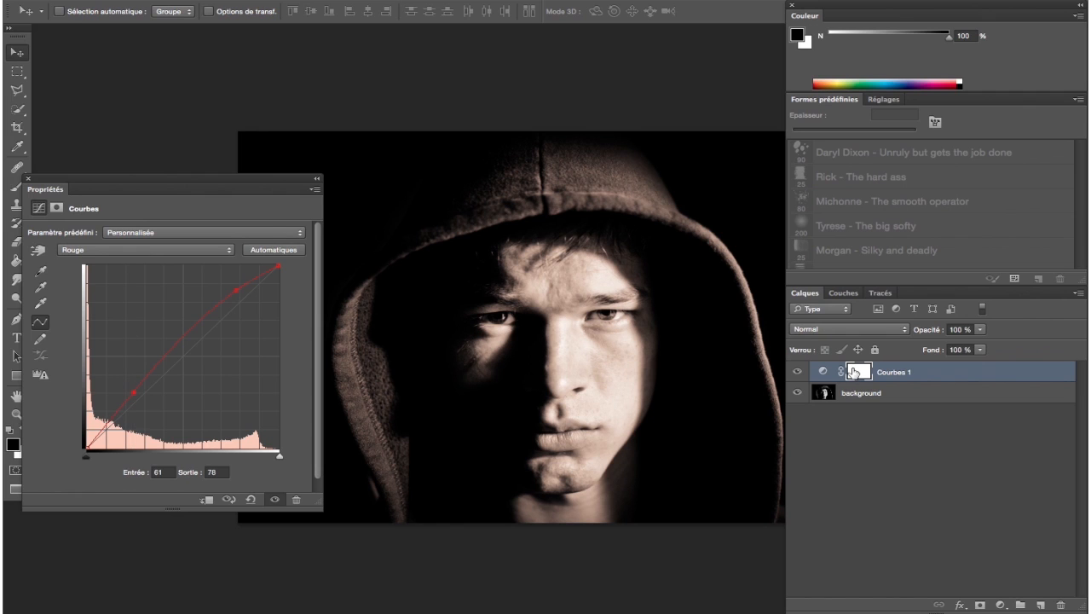
# Paint black over the whole hood on the Courbes 1 mask with a large soft brush to remove the skin tint there.
pyautogui.click(853, 372)
pyautogui.press('b')
pyautogui.moveTo(428, 307); pyautogui.dragTo(479, 307)
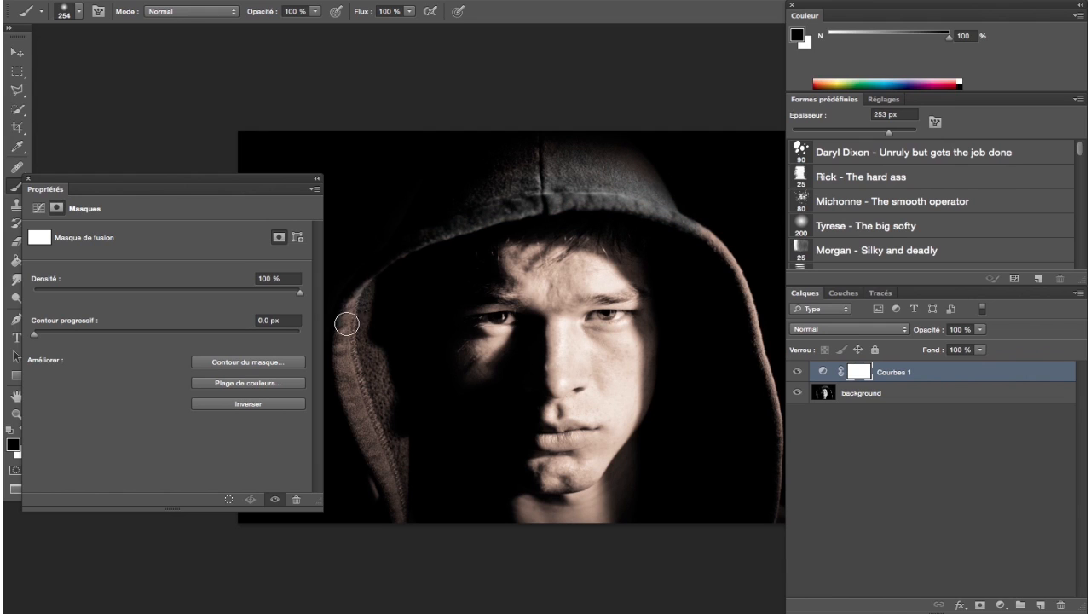
pyautogui.moveTo(368, 353); pyautogui.dragTo(368, 335)
pyautogui.moveTo(368, 335); pyautogui.dragTo(426, 335)
pyautogui.moveTo(372, 290)
pyautogui.mouseDown()
pyautogui.moveTo(368, 397)
pyautogui.moveTo(383, 327)
pyautogui.moveTo(400, 461)
pyautogui.mouseUp()
pyautogui.moveTo(757, 400)
pyautogui.mouseDown()
pyautogui.moveTo(711, 237)
pyautogui.moveTo(775, 446)
pyautogui.mouseUp()
pyautogui.moveTo(711, 427); pyautogui.dragTo(635, 383)
pyautogui.moveTo(522, 228); pyautogui.dragTo(576, 262)
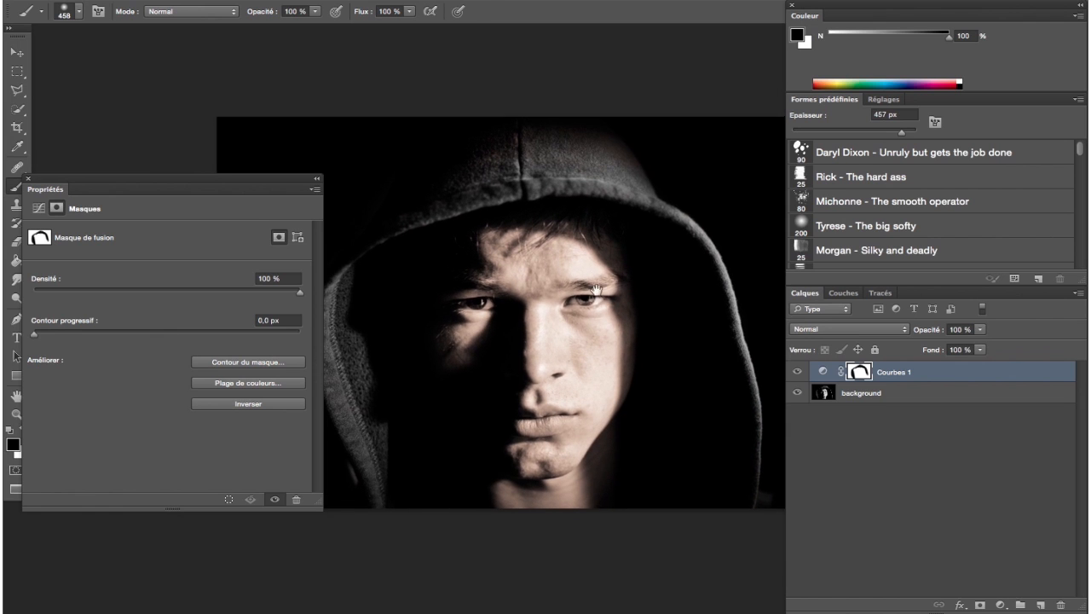
# Paint the skin tint away from the eyes on the Courbes 1 mask with a brush of about 85 px.
pyautogui.moveTo(581, 319)
pyautogui.mouseDown()
pyautogui.moveTo(627, 317)
pyautogui.moveTo(554, 308)
pyautogui.mouseUp()
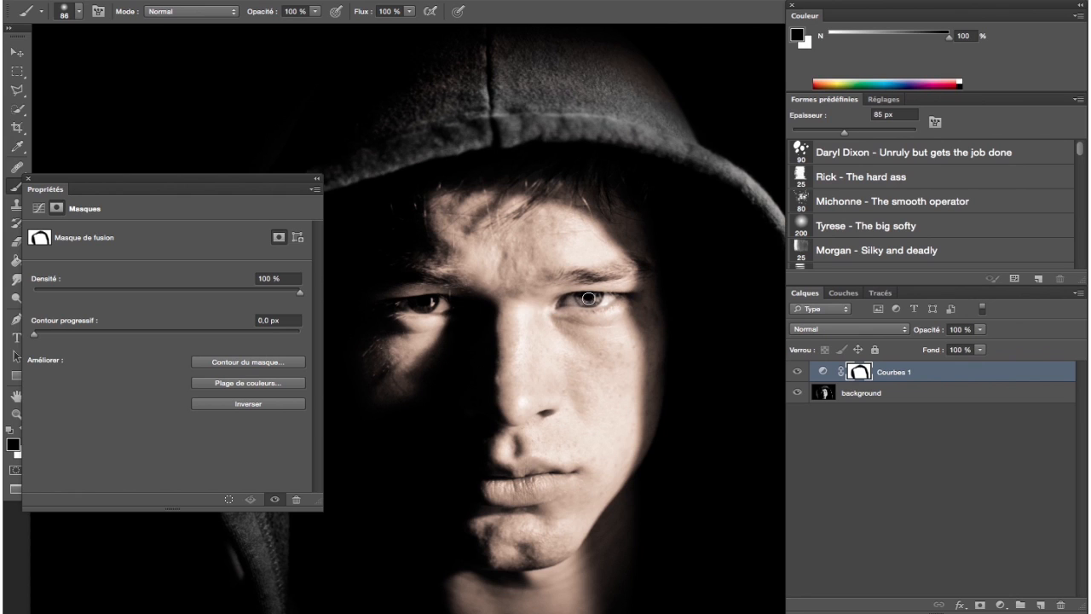
pyautogui.hscroll(-5, 565, 316)
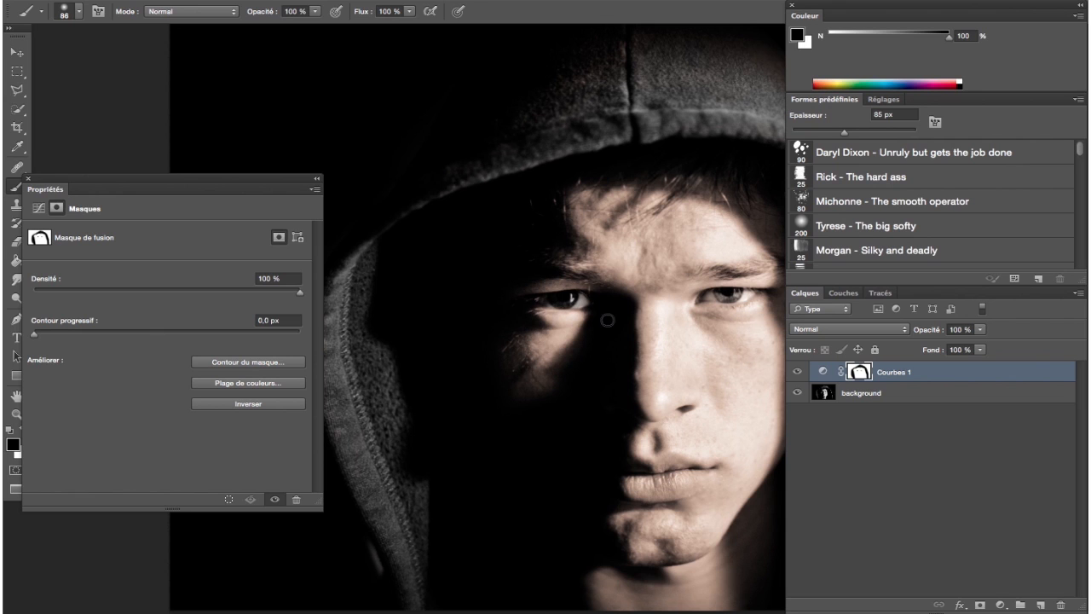
pyautogui.moveTo(639, 321); pyautogui.dragTo(512, 347)
pyautogui.press('z')
pyautogui.moveTo(586, 350); pyautogui.dragTo(542, 352)
pyautogui.press('b')
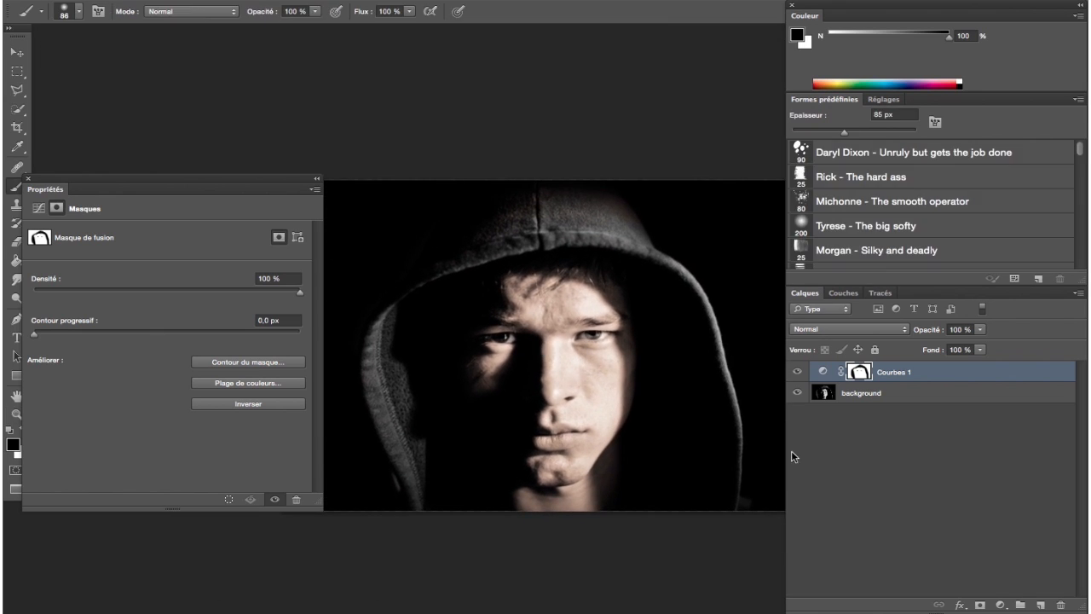
pyautogui.scroll(-2, 676, 419)
pyautogui.hscroll(2, 677, 419)
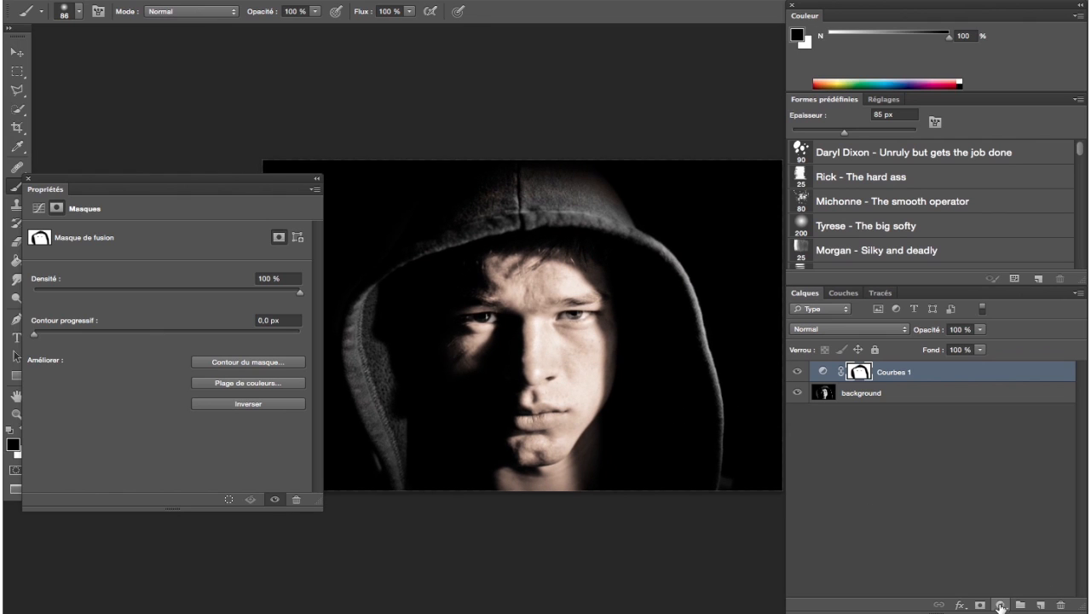
# Add a second Curves adjustment layer and raise its blue channel, at about 197 to 223 in the highlights and 69 to 87 in the shadows.
pyautogui.click(1001, 605)
pyautogui.click(991, 464)
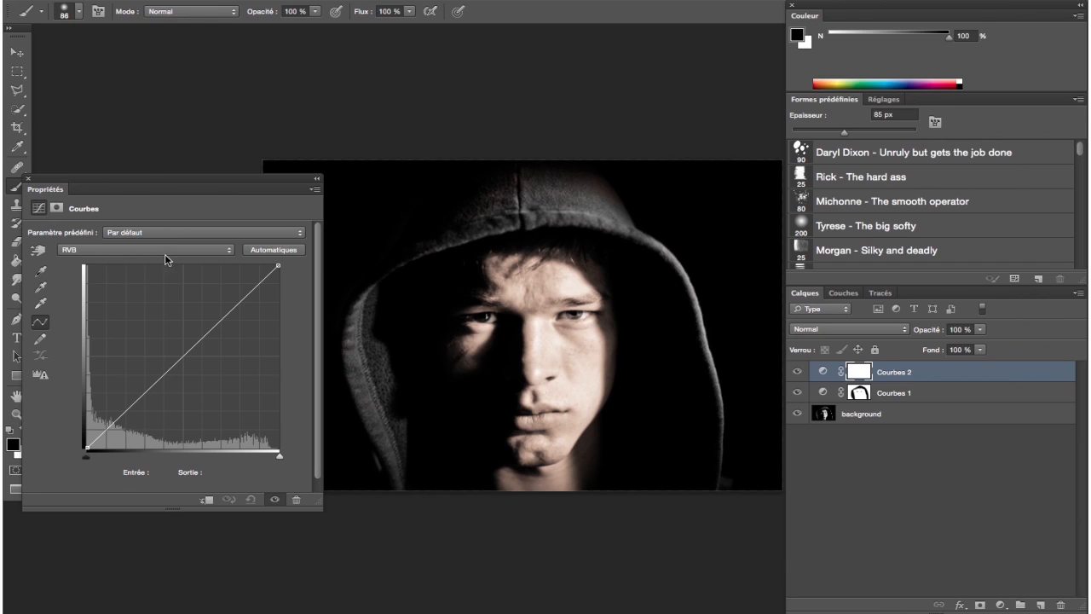
pyautogui.click(166, 250)
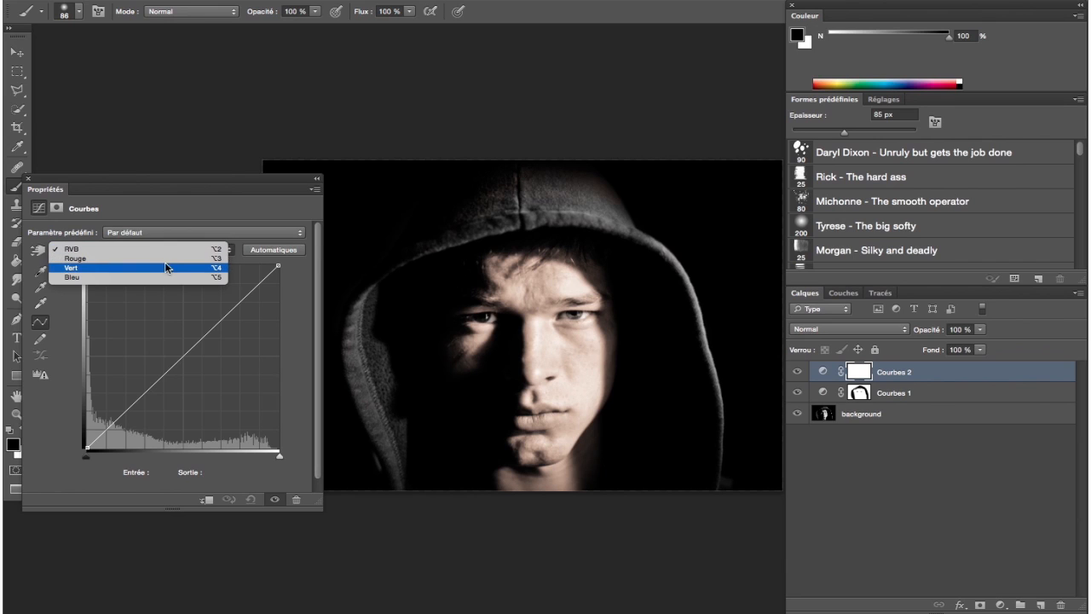
pyautogui.click(166, 277)
pyautogui.moveTo(235, 307); pyautogui.dragTo(233, 290)
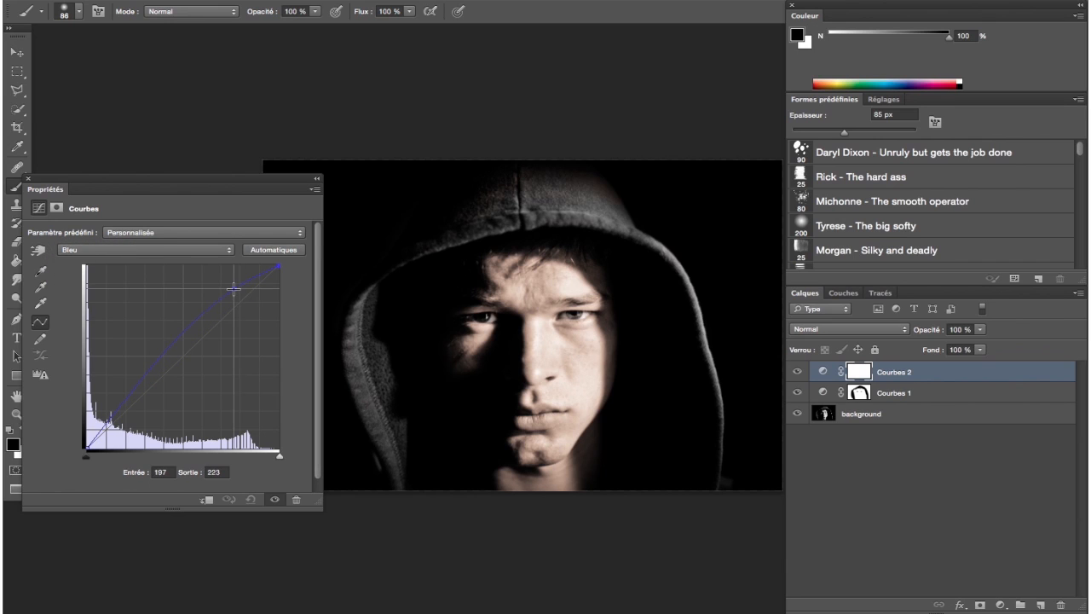
pyautogui.moveTo(138, 386); pyautogui.dragTo(139, 386)
# Raise the green channel curve of Courbes 2, at about 210 to 223 in the highlights and 88 to 96 in the darker tones.
pyautogui.click(203, 252)
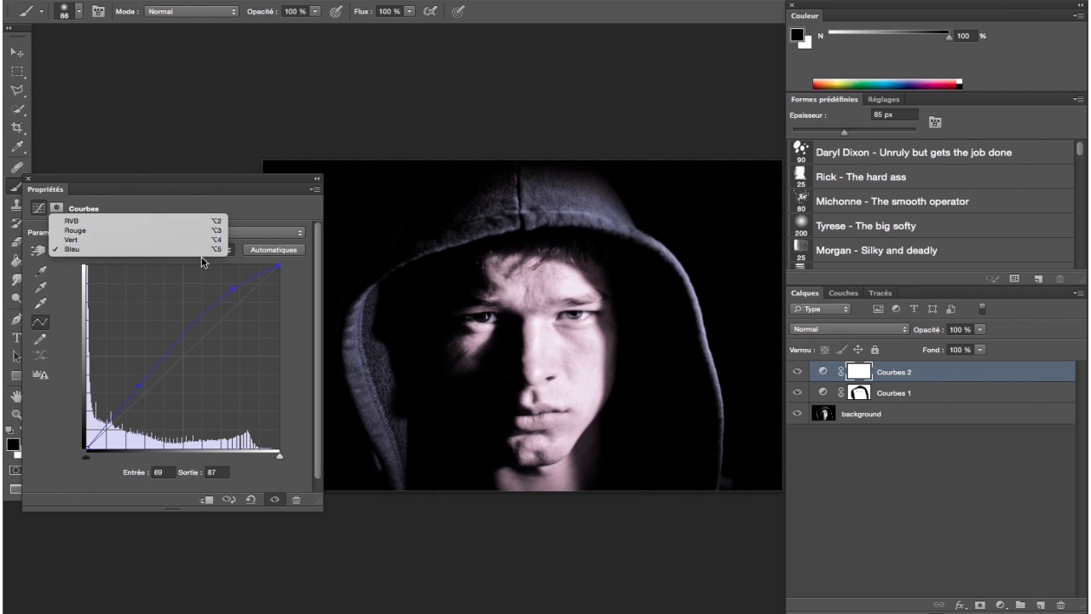
pyautogui.click(205, 233)
pyautogui.moveTo(247, 295); pyautogui.dragTo(245, 290)
pyautogui.moveTo(153, 375); pyautogui.dragTo(152, 376)
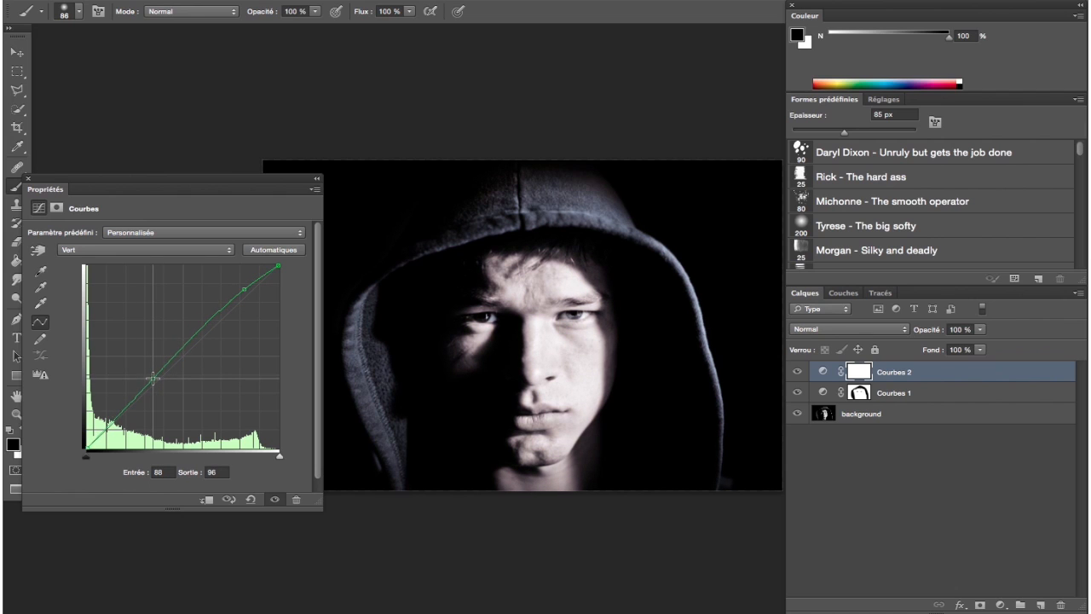
pyautogui.click(244, 289)
pyautogui.moveTo(244, 284); pyautogui.dragTo(244, 282)
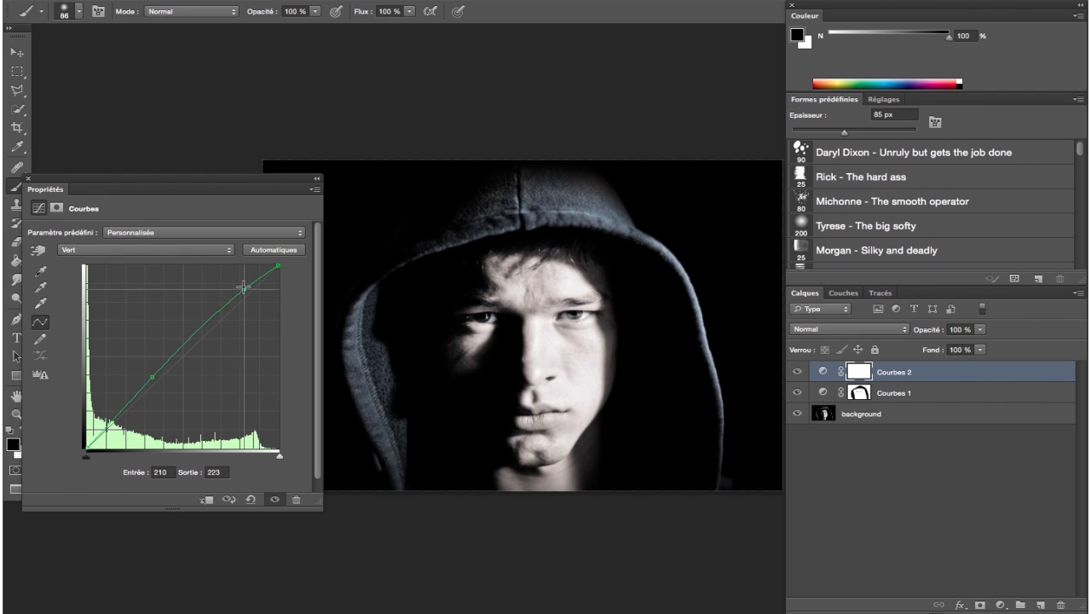
# Lower the red channel curve of Courbes 2 in the highlights to about input 214, output 202, and close the curve settings.
pyautogui.click(200, 250)
pyautogui.click(170, 241)
pyautogui.moveTo(245, 296); pyautogui.dragTo(242, 299)
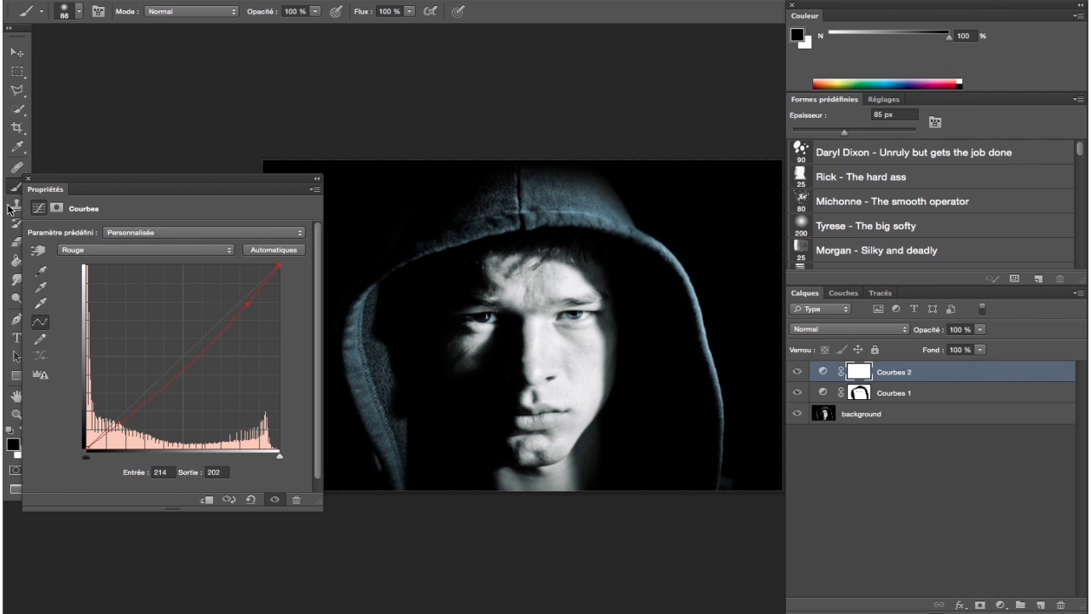
pyautogui.click(29, 178)
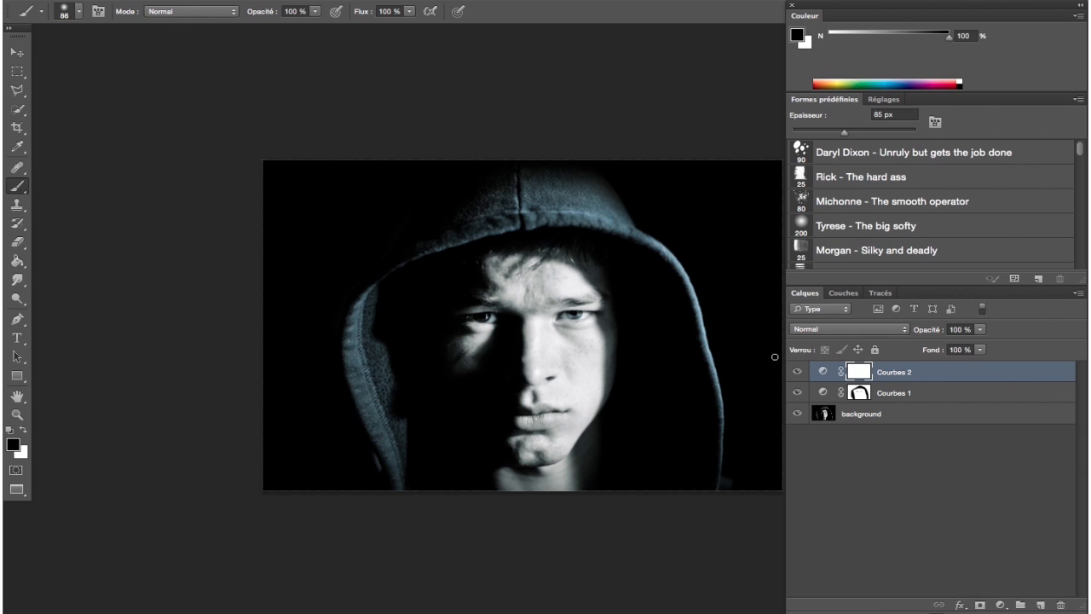
# Paint black over the face and neck on the Courbes 2 mask with a brush of about 454 px to remove the blue tint.
pyautogui.moveTo(505, 278); pyautogui.dragTo(519, 280)
pyautogui.moveTo(599, 268)
pyautogui.mouseDown()
pyautogui.moveTo(458, 274)
pyautogui.moveTo(518, 273)
pyautogui.moveTo(449, 354)
pyautogui.moveTo(533, 320)
pyautogui.moveTo(542, 365)
pyautogui.moveTo(504, 445)
pyautogui.moveTo(586, 436)
pyautogui.moveTo(559, 511)
pyautogui.moveTo(497, 446)
pyautogui.moveTo(512, 463)
pyautogui.moveTo(463, 329)
pyautogui.moveTo(597, 381)
pyautogui.moveTo(550, 316)
pyautogui.moveTo(575, 314)
pyautogui.moveTo(502, 477)
pyautogui.moveTo(577, 474)
pyautogui.moveTo(491, 320)
pyautogui.moveTo(586, 348)
pyautogui.moveTo(534, 286)
pyautogui.mouseUp()
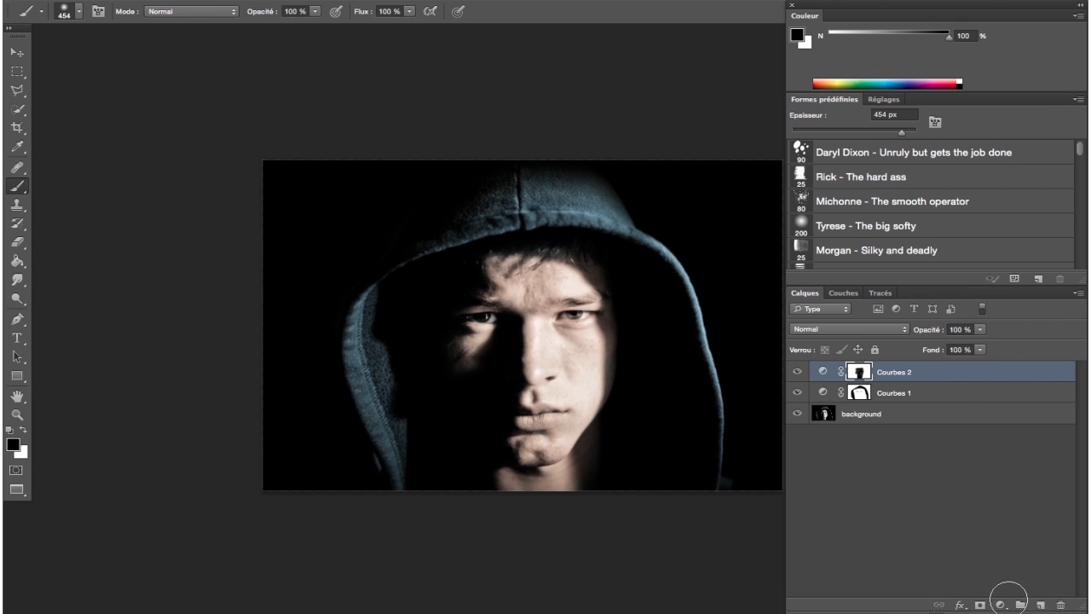
pyautogui.click(1000, 604)
pyautogui.click(863, 461)
# Rename the Courbes 2 layer as capuche and the Courbes 1 layer as peau.
pyautogui.doubleClick(895, 373)
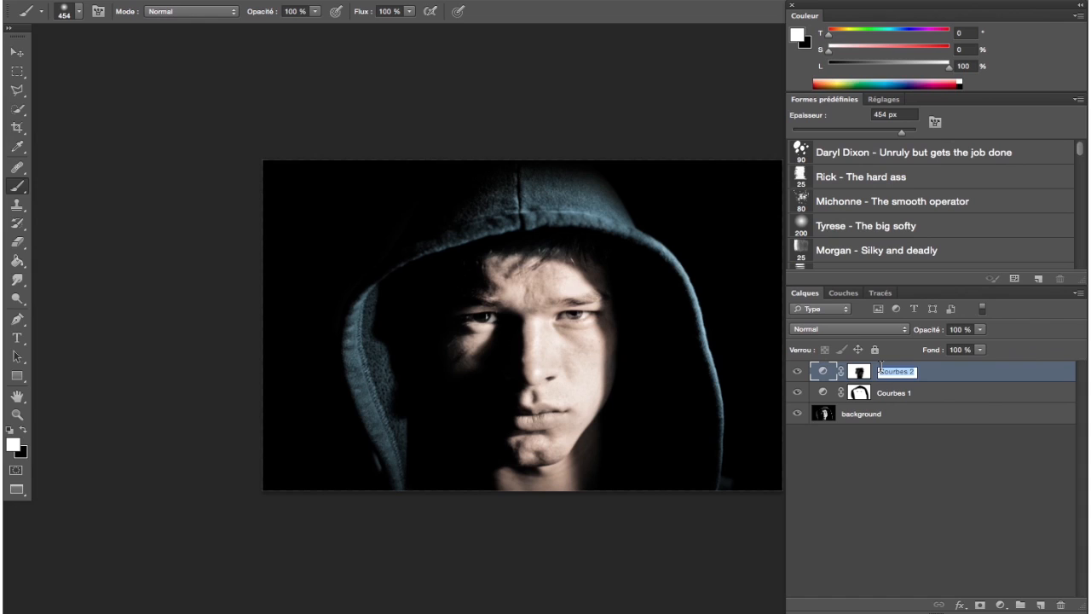
pyautogui.write('CR')
pyautogui.press('Return')
pyautogui.doubleClick(894, 396)
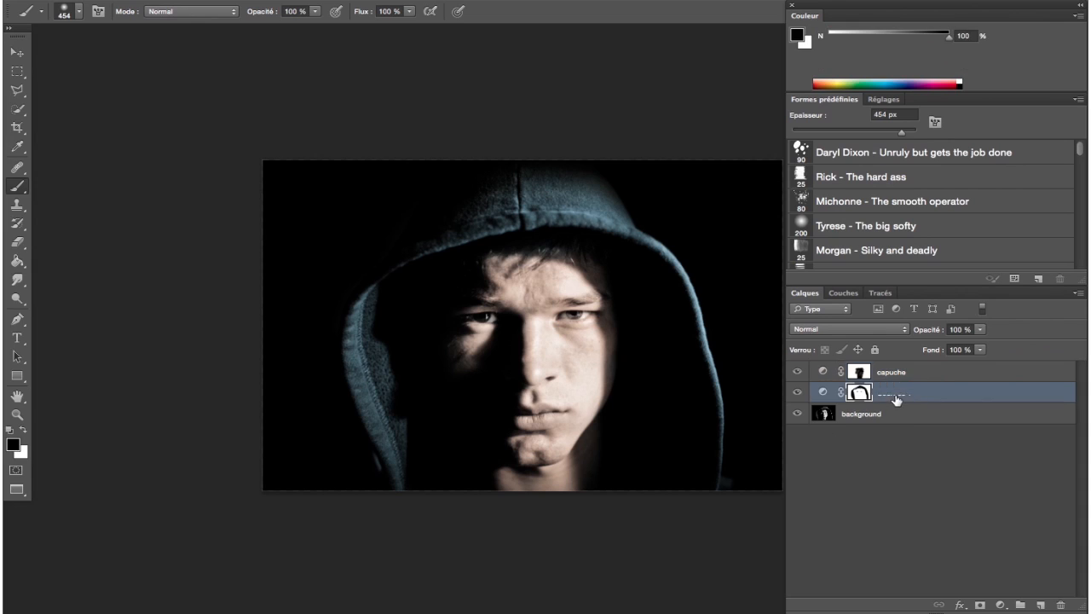
pyautogui.write('peau')
pyautogui.click(923, 380)
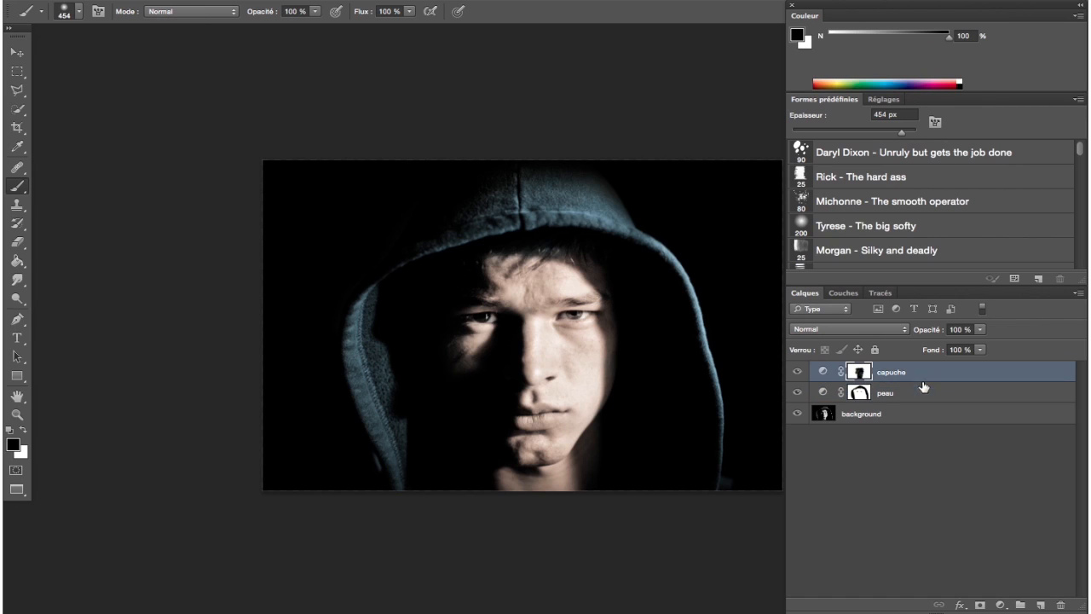
# Add a new Curves adjustment above the peau layer and raise its blue channel, with the darker point at about 85 to 106.
pyautogui.click(953, 395)
pyautogui.click(1001, 605)
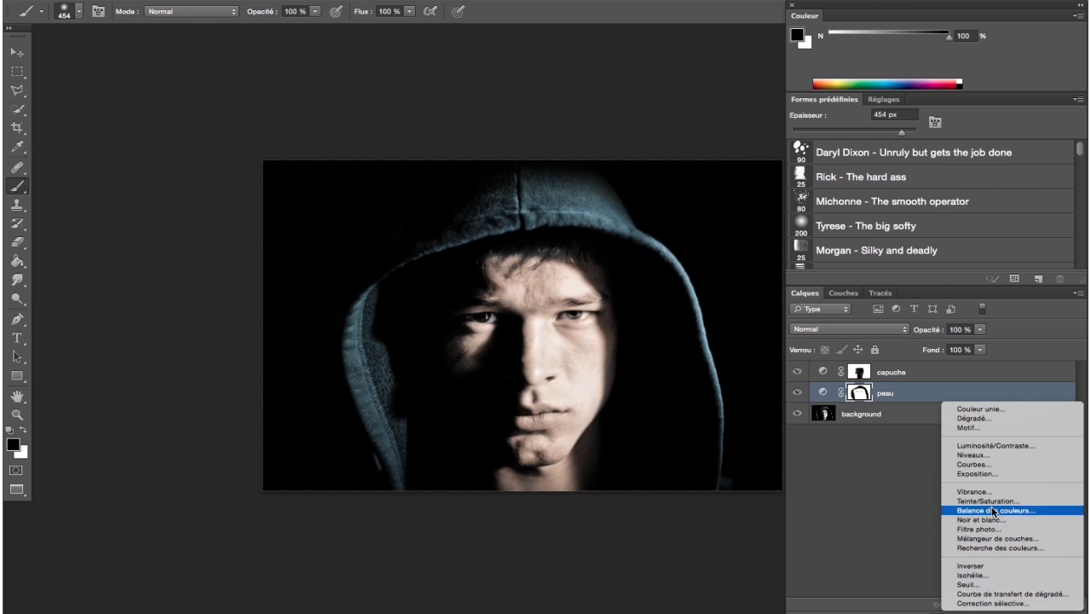
pyautogui.click(988, 468)
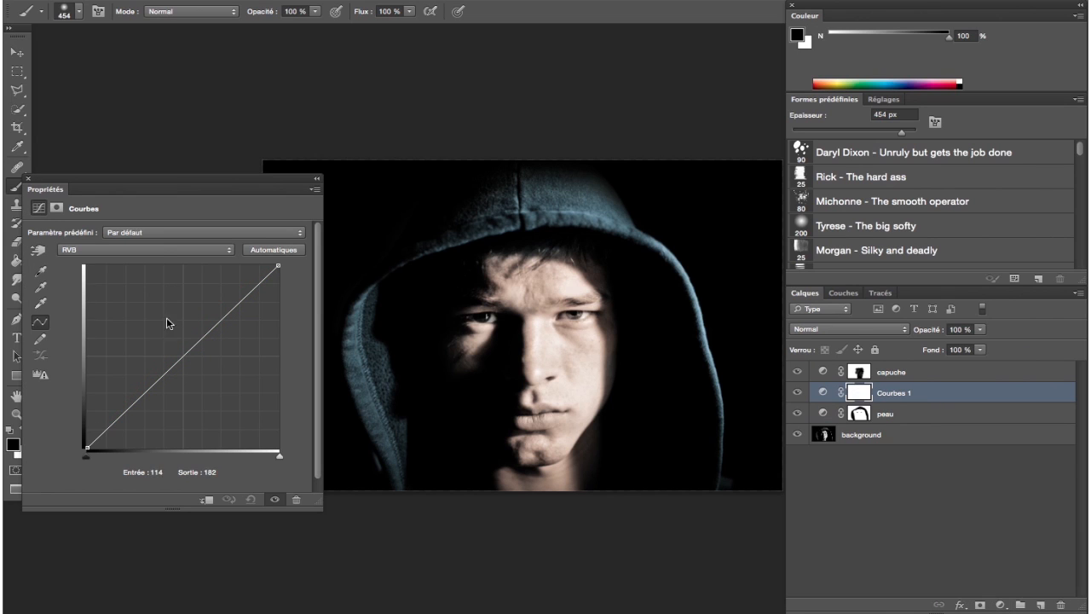
pyautogui.click(162, 250)
pyautogui.click(158, 277)
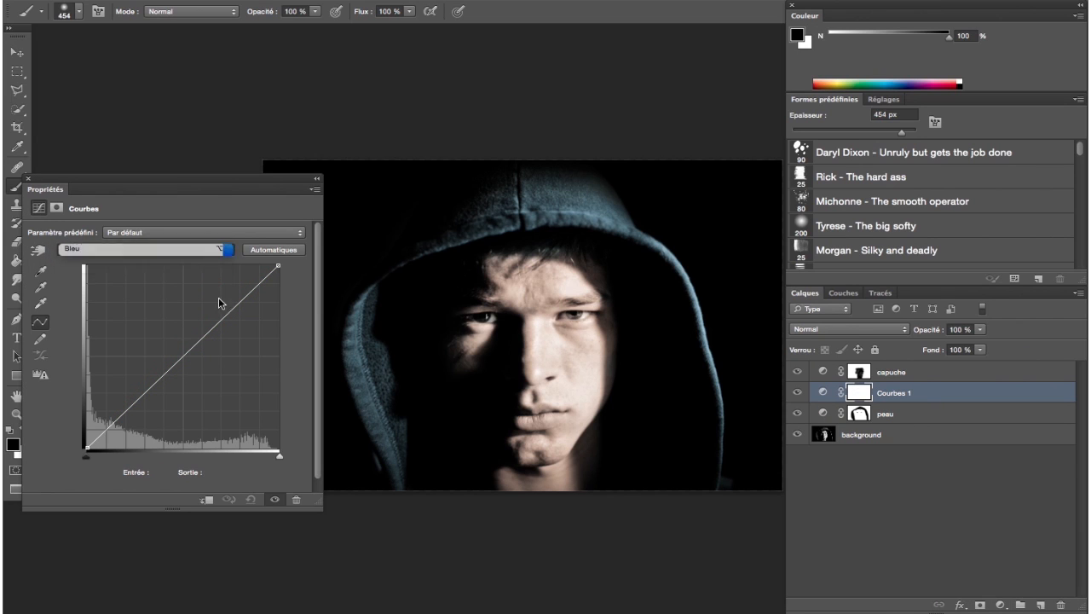
pyautogui.moveTo(231, 307); pyautogui.dragTo(226, 287)
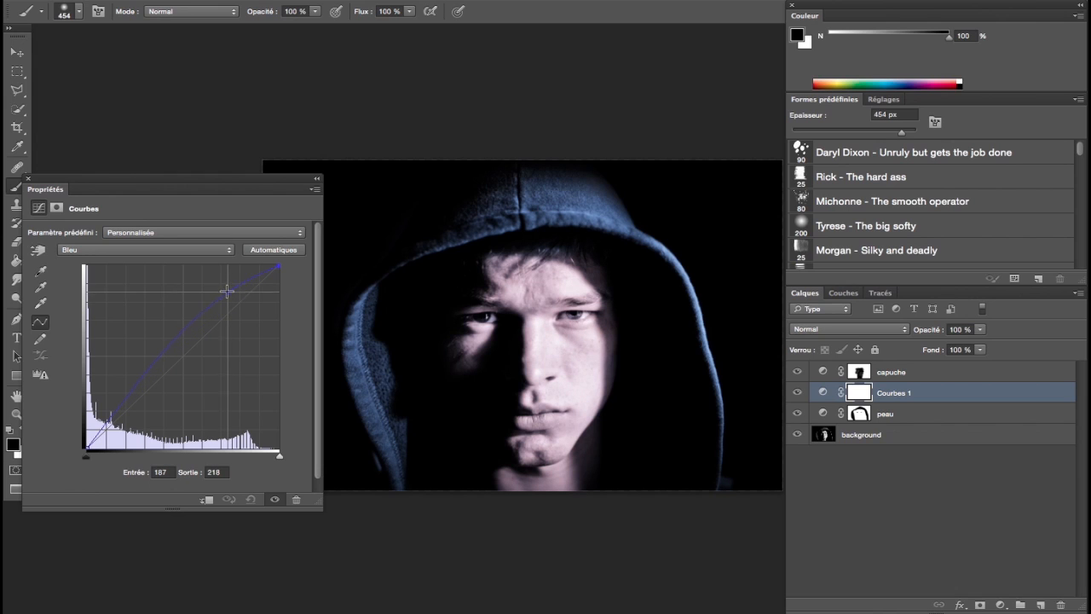
pyautogui.moveTo(148, 365); pyautogui.dragTo(151, 363)
# Raise the new adjustment's green channel curve in the highlights and shadows, and invert its layer mask to black.
pyautogui.click(157, 257)
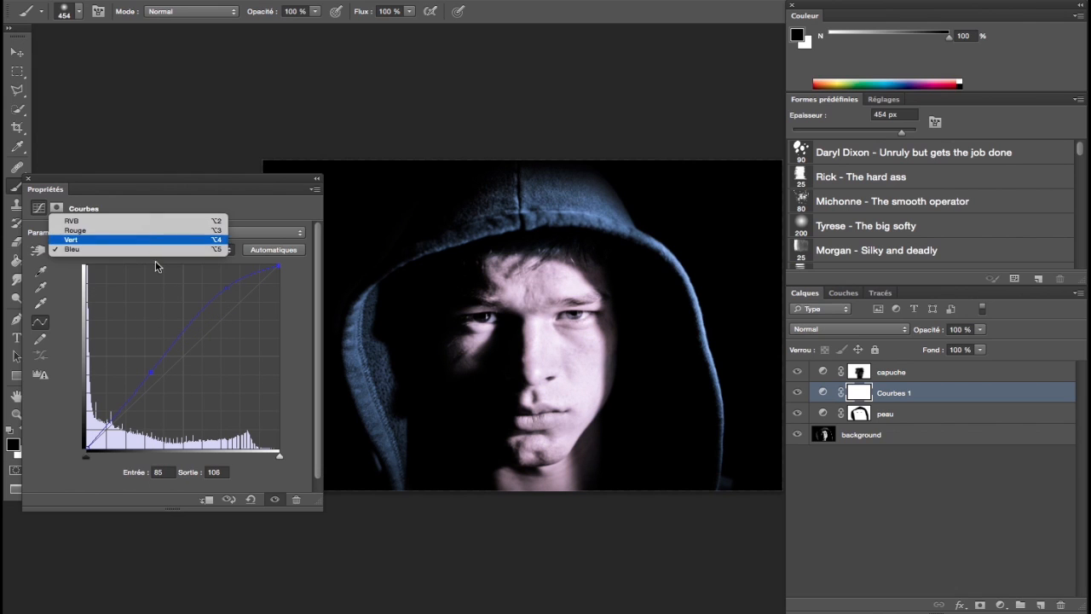
pyautogui.click(155, 237)
pyautogui.moveTo(227, 309); pyautogui.dragTo(225, 302)
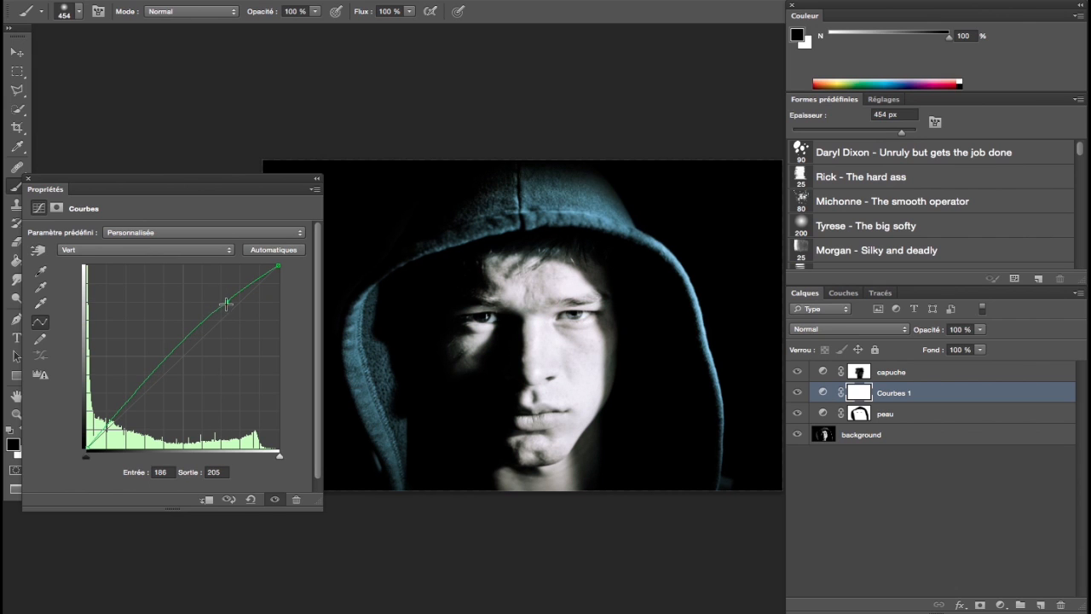
pyautogui.moveTo(153, 382); pyautogui.dragTo(153, 366)
pyautogui.click(29, 179)
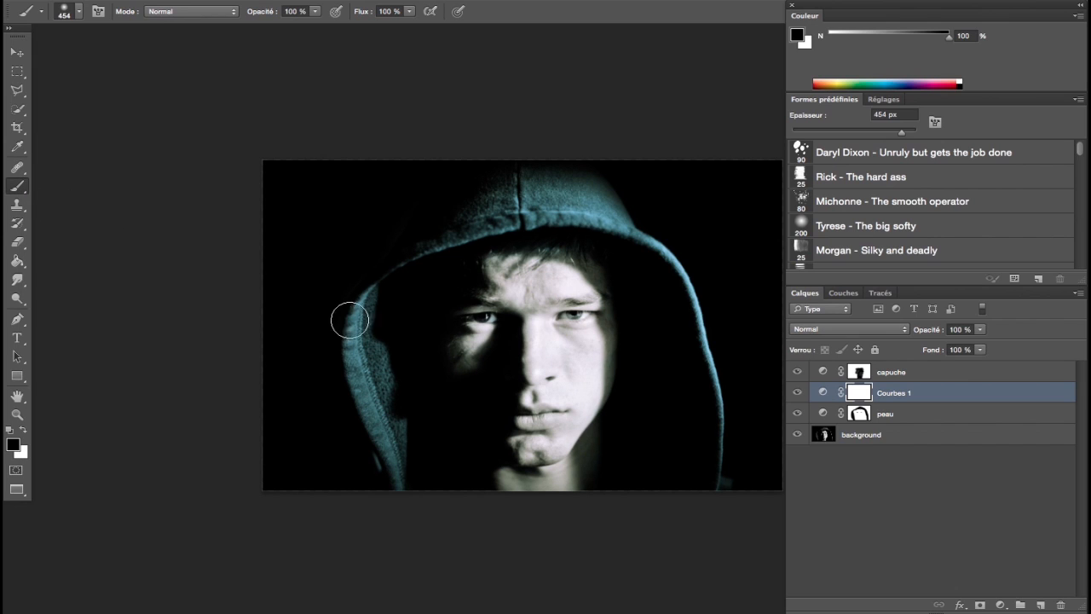
pyautogui.hotkey('ctrl', 'i')
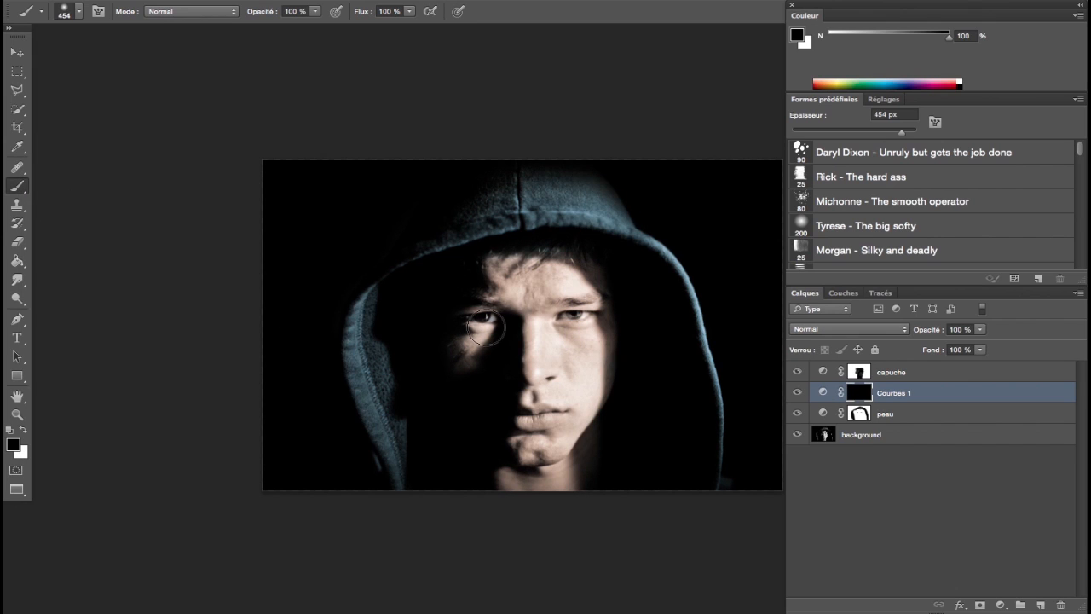
# Paint white over both irises on the Courbes 1 mask with a brush of about 77 px and rename the layer as yeux.
pyautogui.moveTo(521, 355); pyautogui.dragTo(515, 356)
pyautogui.moveTo(487, 320)
pyautogui.mouseDown()
pyautogui.moveTo(548, 326)
pyautogui.moveTo(467, 321)
pyautogui.mouseUp()
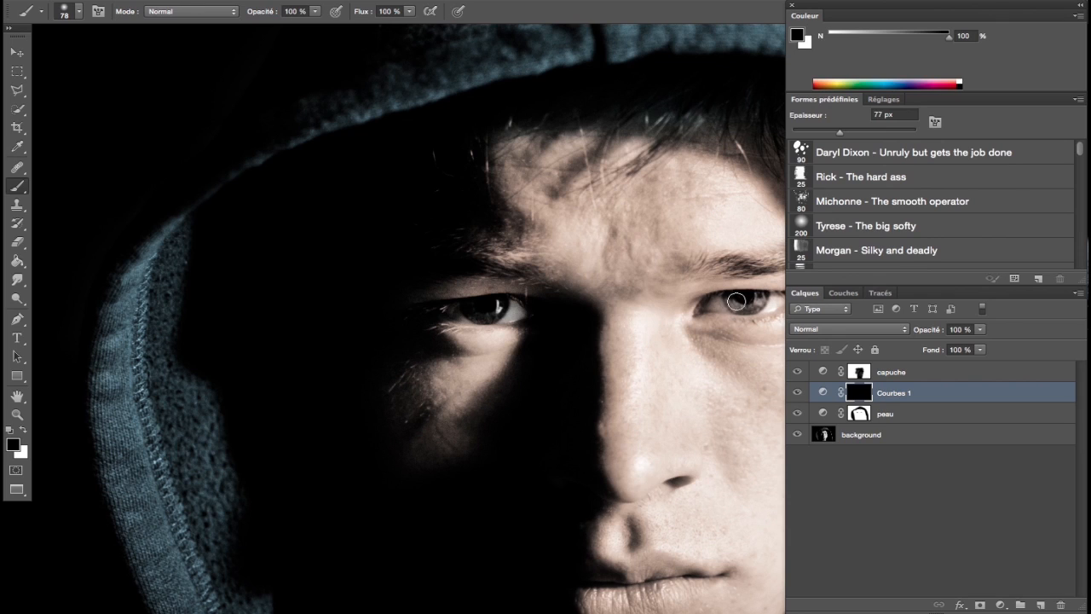
pyautogui.press('x')
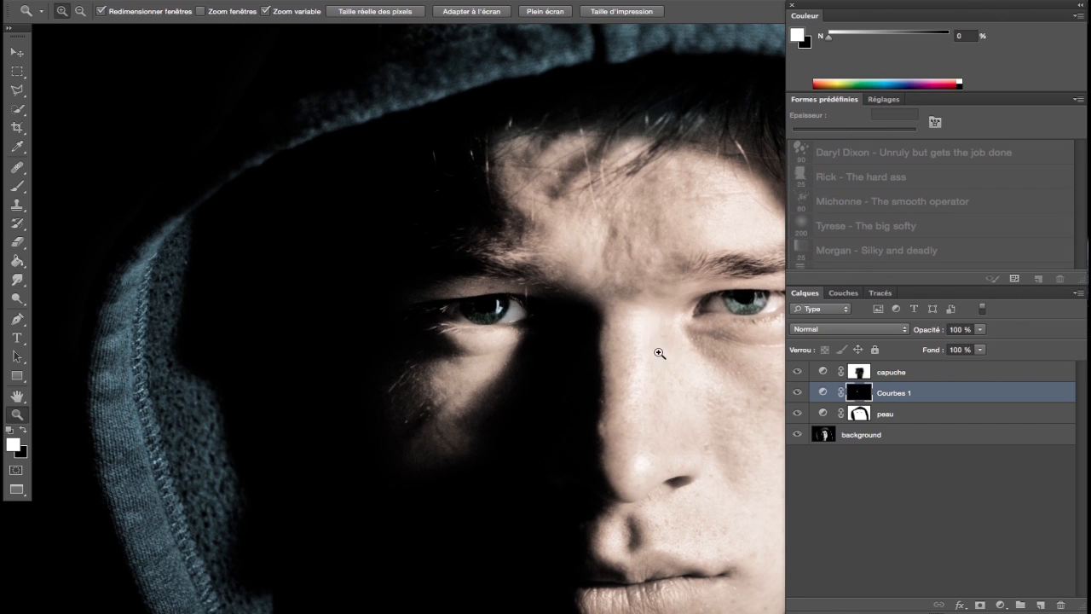
pyautogui.moveTo(656, 353)
pyautogui.mouseDown()
pyautogui.moveTo(608, 347)
pyautogui.moveTo(638, 382)
pyautogui.moveTo(599, 417)
pyautogui.moveTo(490, 406)
pyautogui.mouseUp()
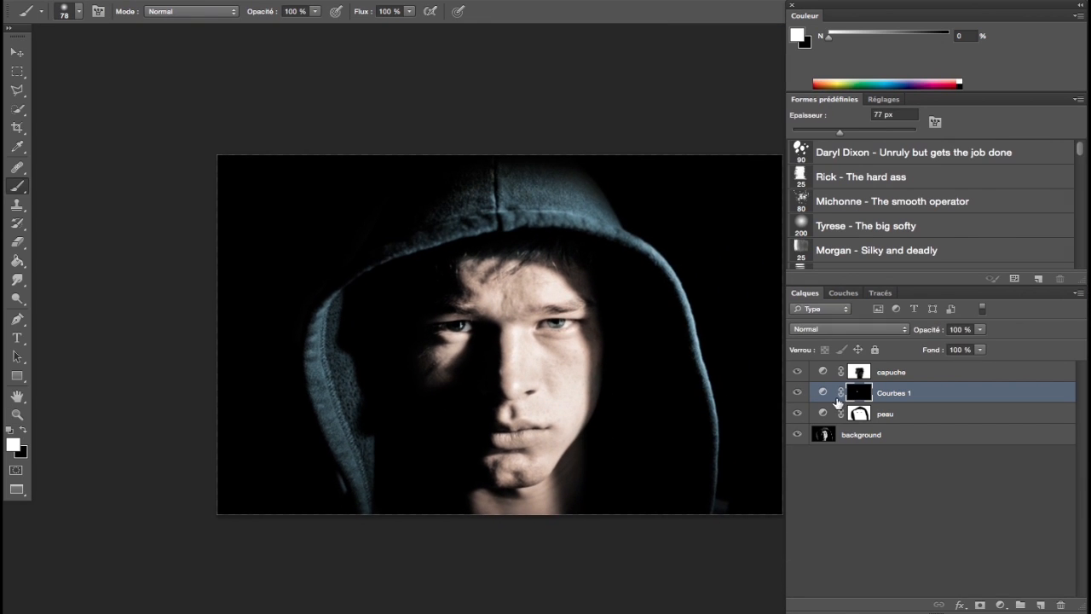
pyautogui.doubleClick(882, 388)
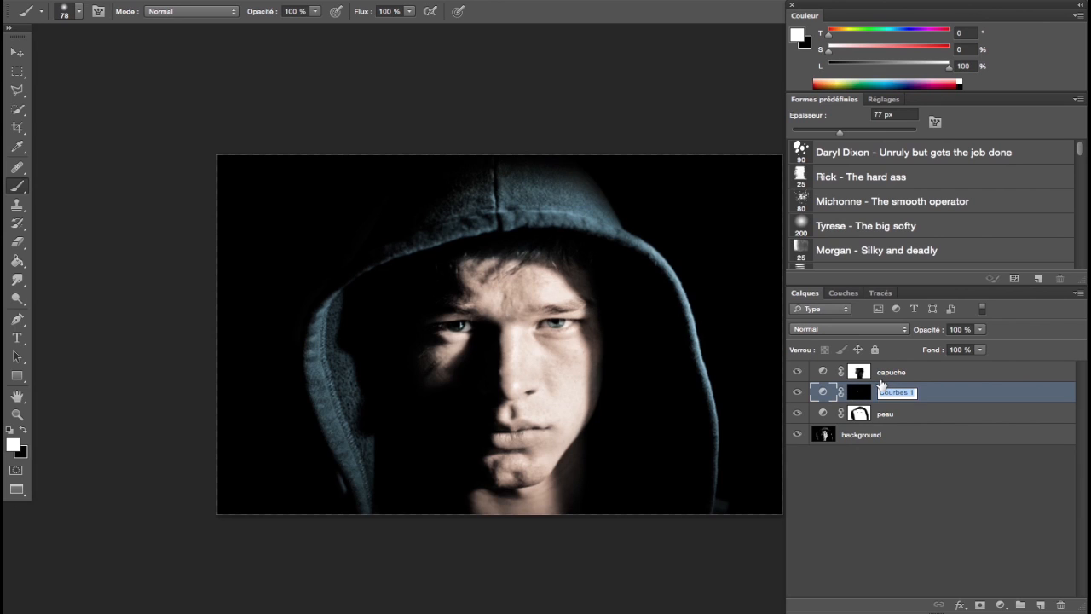
pyautogui.write('yeux')
# Lower the yeux adjustment's red channel curve in the highlights, with a point at input 200 and output 183.
pyautogui.doubleClick(823, 393)
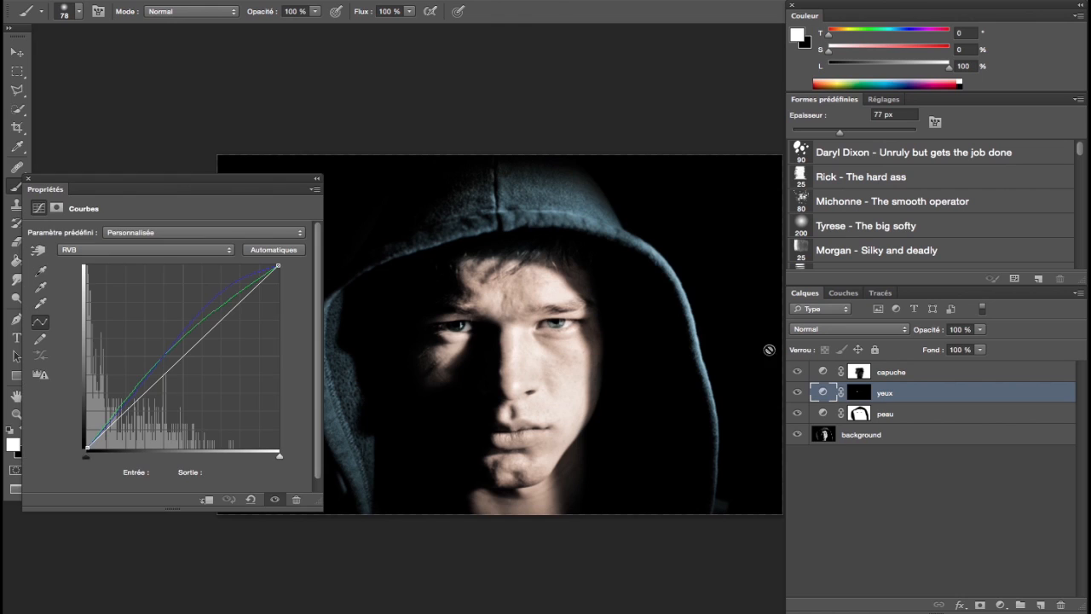
pyautogui.click(187, 245)
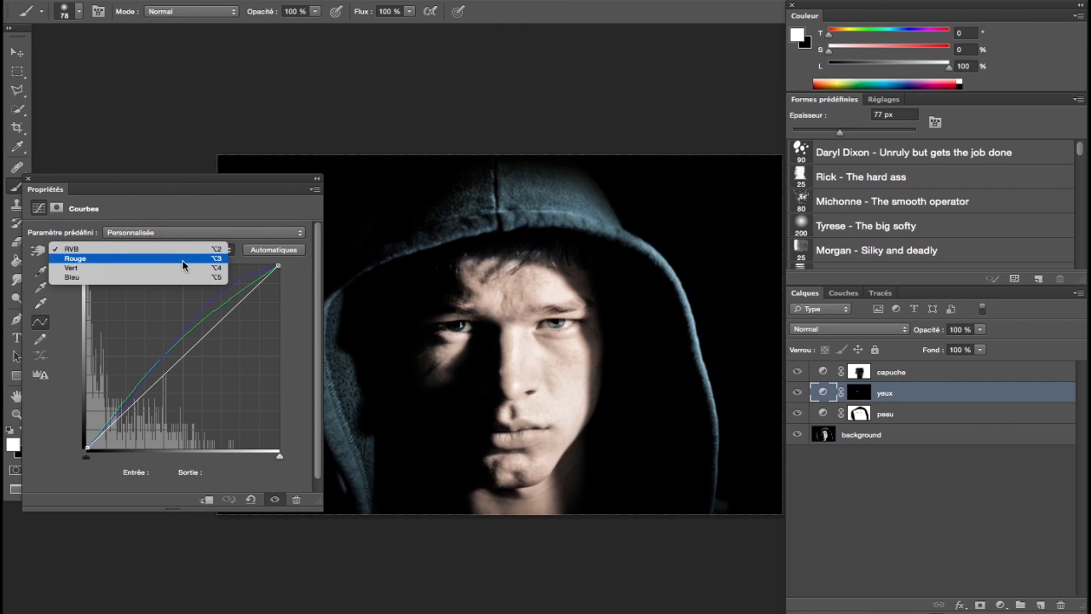
pyautogui.click(178, 258)
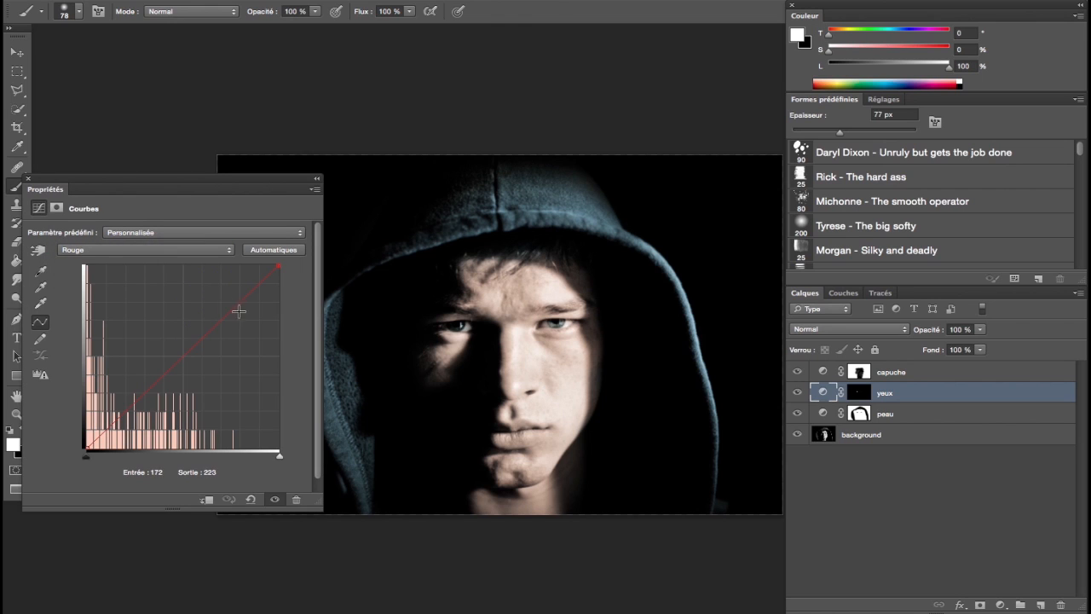
pyautogui.moveTo(242, 313); pyautogui.dragTo(236, 317)
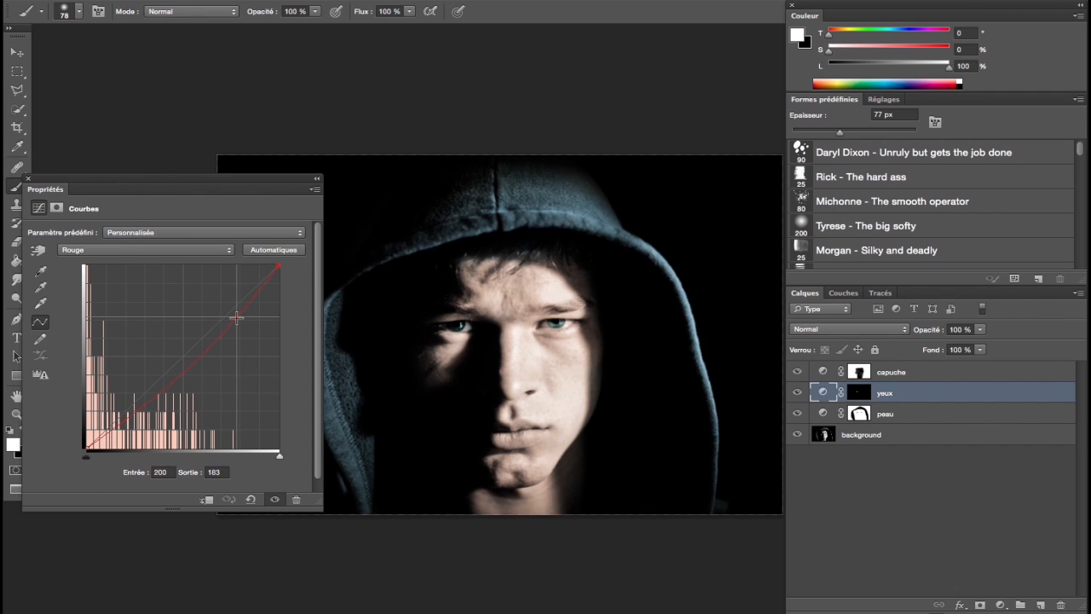
pyautogui.click(28, 180)
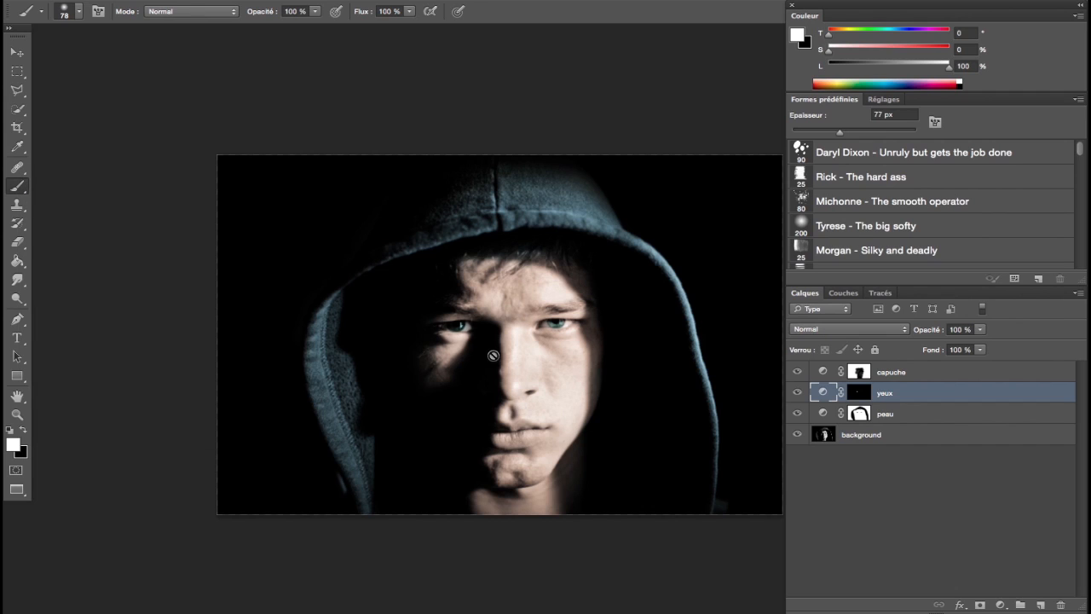
# Add a Curves adjustment above the capuche layer and shape a slight contrast S-curve, with the shadow point at about 74 to 71.
pyautogui.hscroll(4, 631, 353)
pyautogui.scroll(1, 631, 353)
pyautogui.click(927, 378)
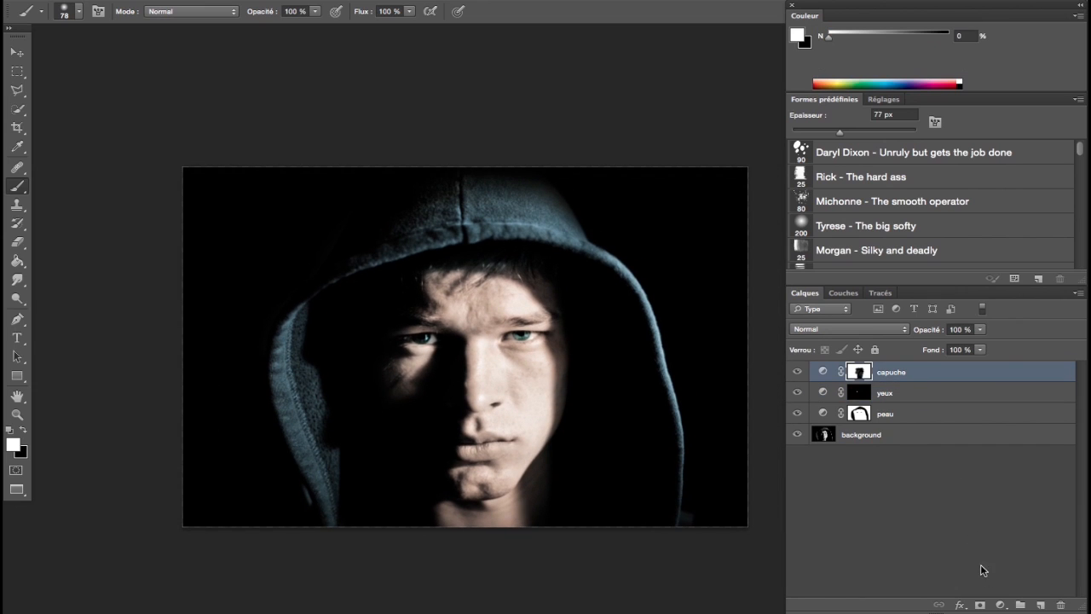
pyautogui.click(1001, 605)
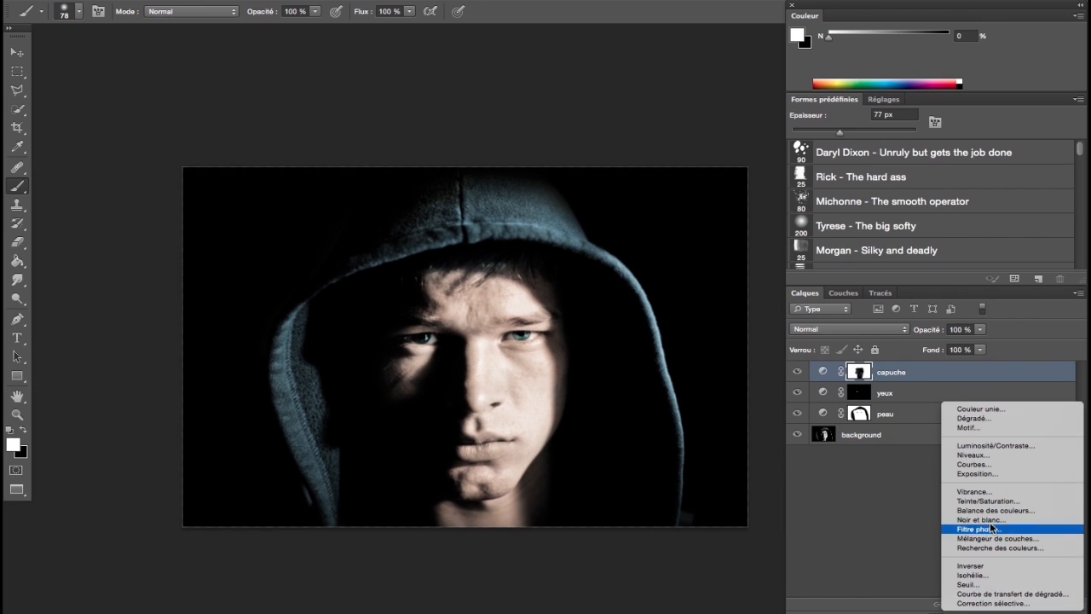
pyautogui.click(972, 464)
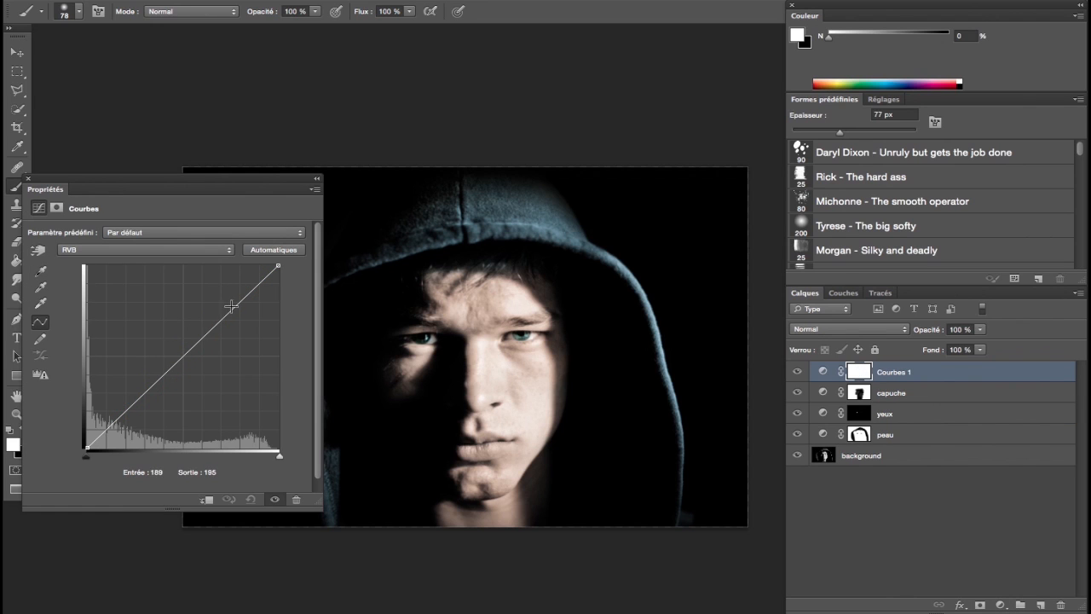
pyautogui.moveTo(231, 305); pyautogui.dragTo(231, 302)
pyautogui.moveTo(142, 393); pyautogui.dragTo(142, 397)
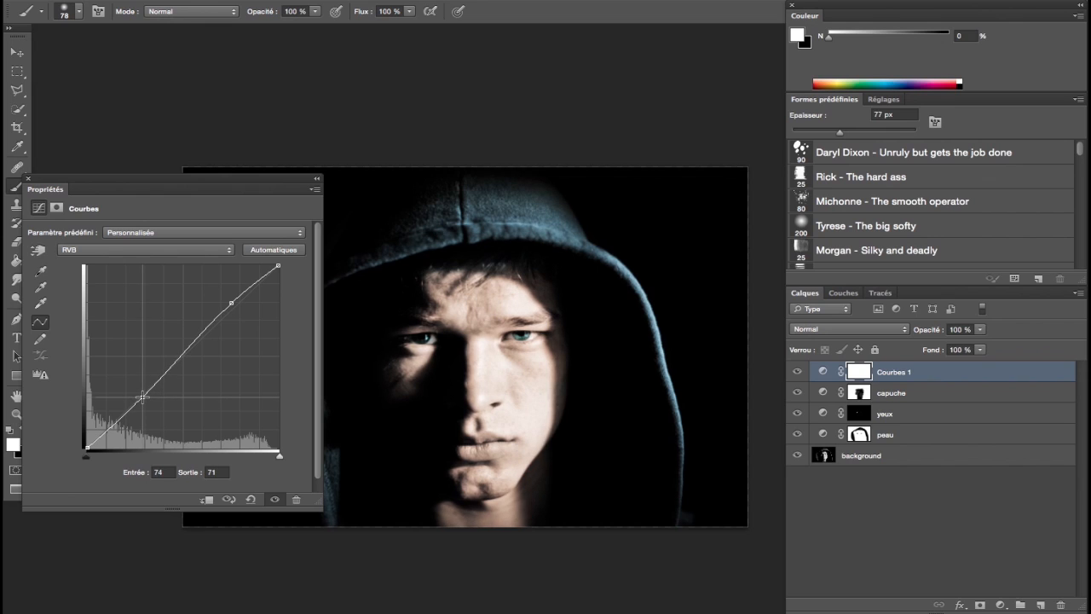
pyautogui.moveTo(146, 396); pyautogui.dragTo(142, 398)
pyautogui.click(30, 178)
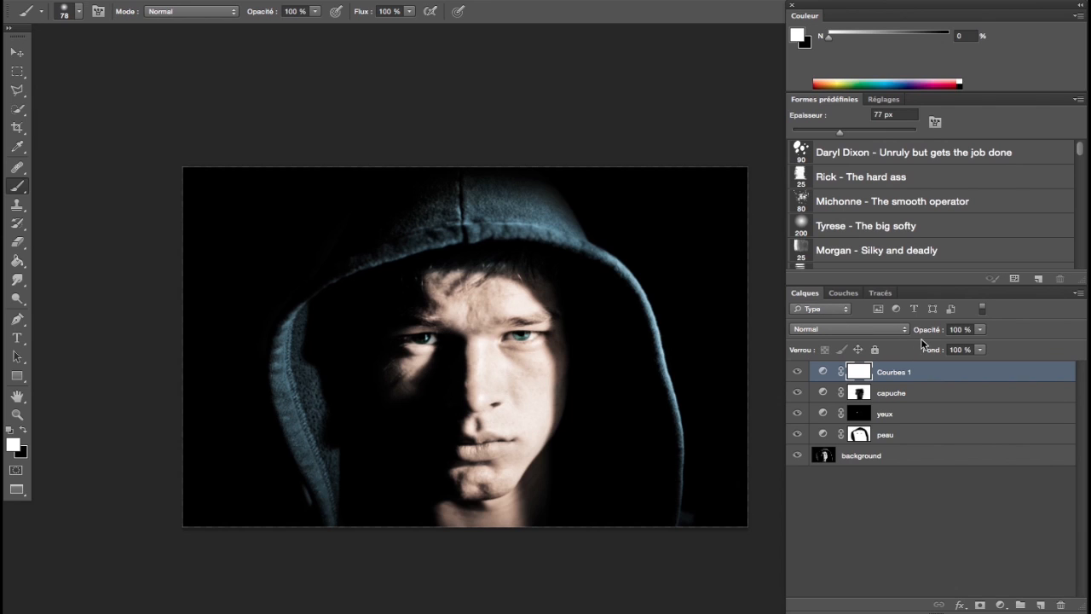
pyautogui.moveTo(933, 332); pyautogui.dragTo(927, 333)
pyautogui.moveTo(917, 334)
pyautogui.mouseDown()
pyautogui.moveTo(863, 335)
pyautogui.moveTo(898, 341)
pyautogui.mouseUp()
# Add an empty layer above the capuche layer and set the foreground color to red with hue 0, 90% saturation and 100% brightness.
pyautogui.click(898, 395)
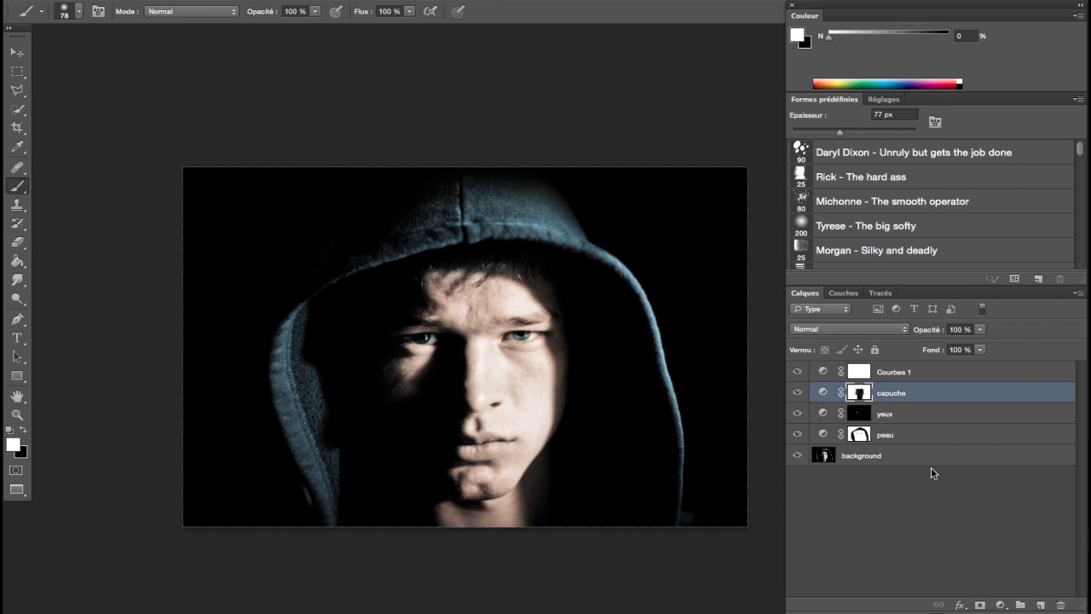
pyautogui.click(1037, 604)
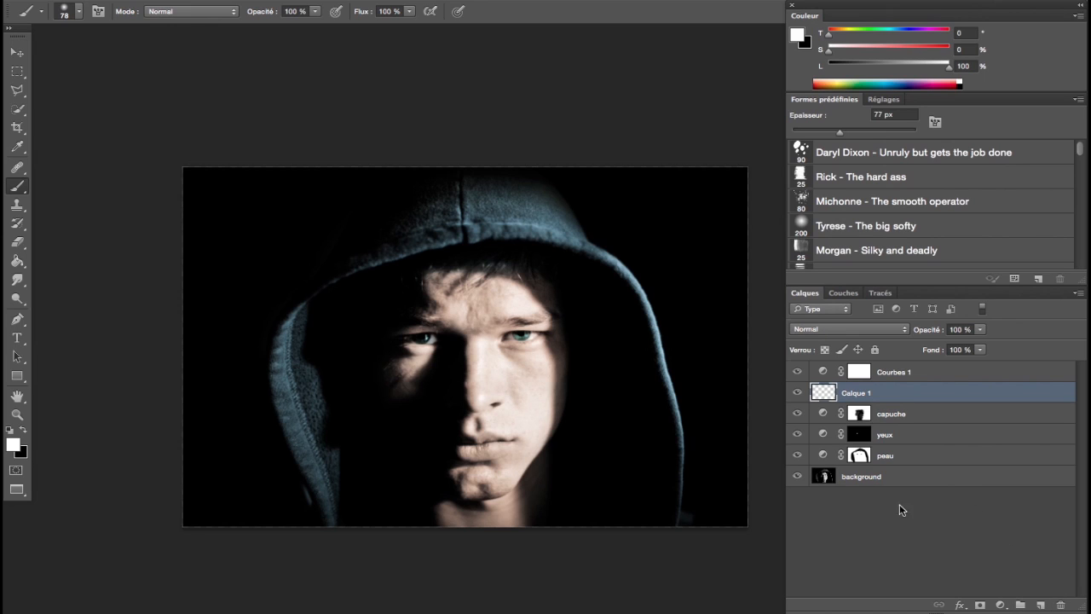
pyautogui.click(22, 431)
pyautogui.click(22, 431)
pyautogui.moveTo(868, 51); pyautogui.dragTo(936, 49)
# Paint red blush over both cheeks on Calque 1 with a soft brush of about 325 px.
pyautogui.press(']')
pyautogui.press(']')
pyautogui.press(']')
pyautogui.press(']')
pyautogui.press(']')
pyautogui.press(']')
pyautogui.press(']')
pyautogui.press(']')
pyautogui.press(']')
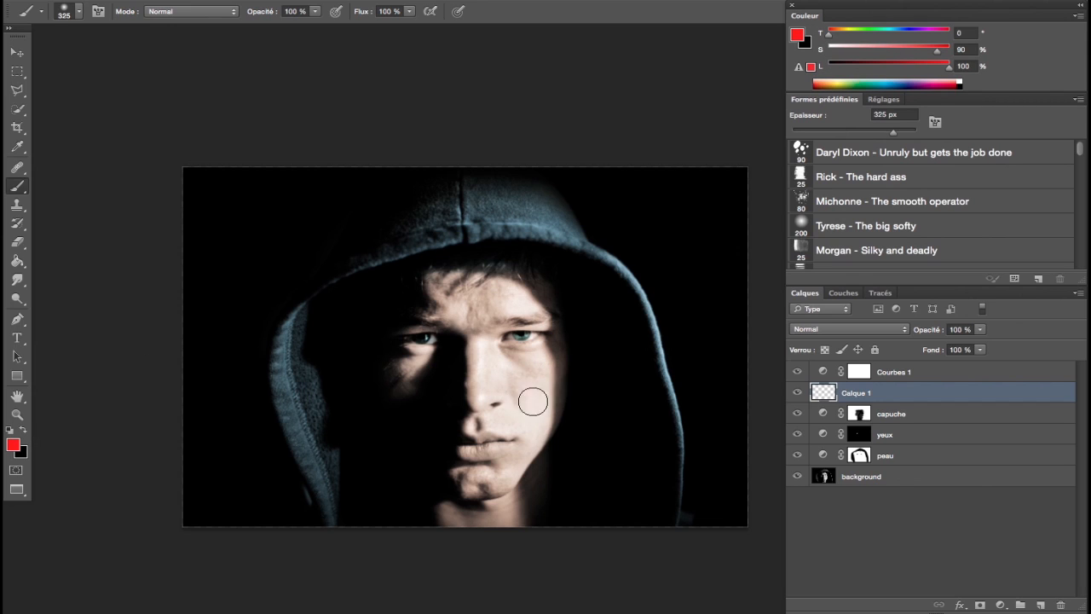
pyautogui.moveTo(534, 403)
pyautogui.mouseDown()
pyautogui.moveTo(554, 380)
pyautogui.moveTo(517, 419)
pyautogui.moveTo(514, 391)
pyautogui.moveTo(548, 428)
pyautogui.mouseUp()
pyautogui.moveTo(418, 402); pyautogui.dragTo(397, 383)
pyautogui.moveTo(546, 388)
pyautogui.mouseDown()
pyautogui.moveTo(548, 418)
pyautogui.moveTo(527, 390)
pyautogui.moveTo(551, 375)
pyautogui.moveTo(518, 380)
pyautogui.moveTo(547, 372)
pyautogui.moveTo(549, 400)
pyautogui.mouseUp()
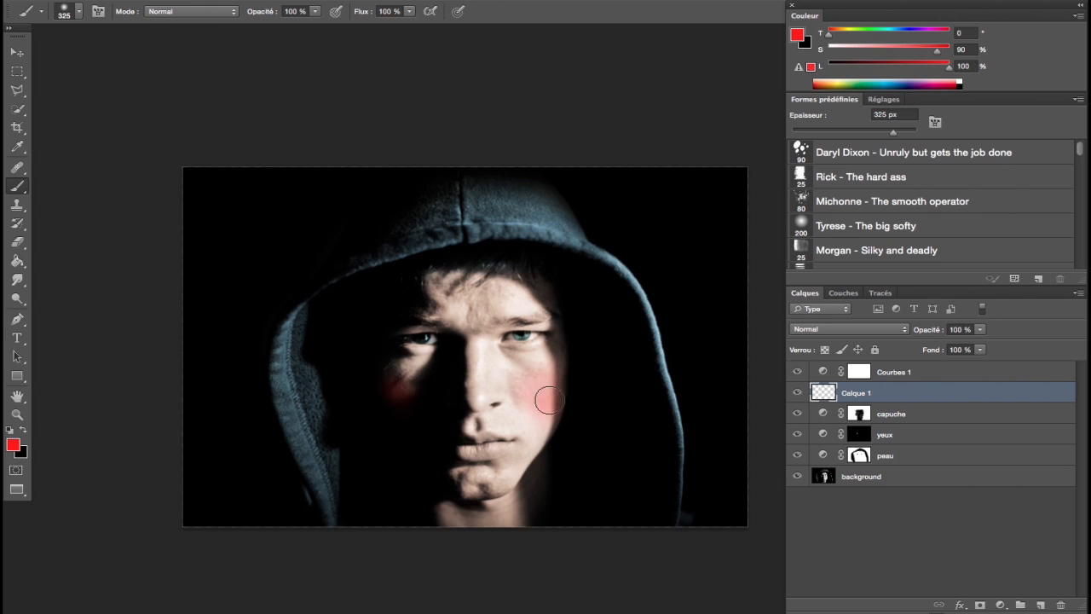
# Cycle through the blending modes for Calque 1, settle on Lumière vive and reduce the layer's opacity to 44%.
pyautogui.click(856, 330)
pyautogui.click(858, 335)
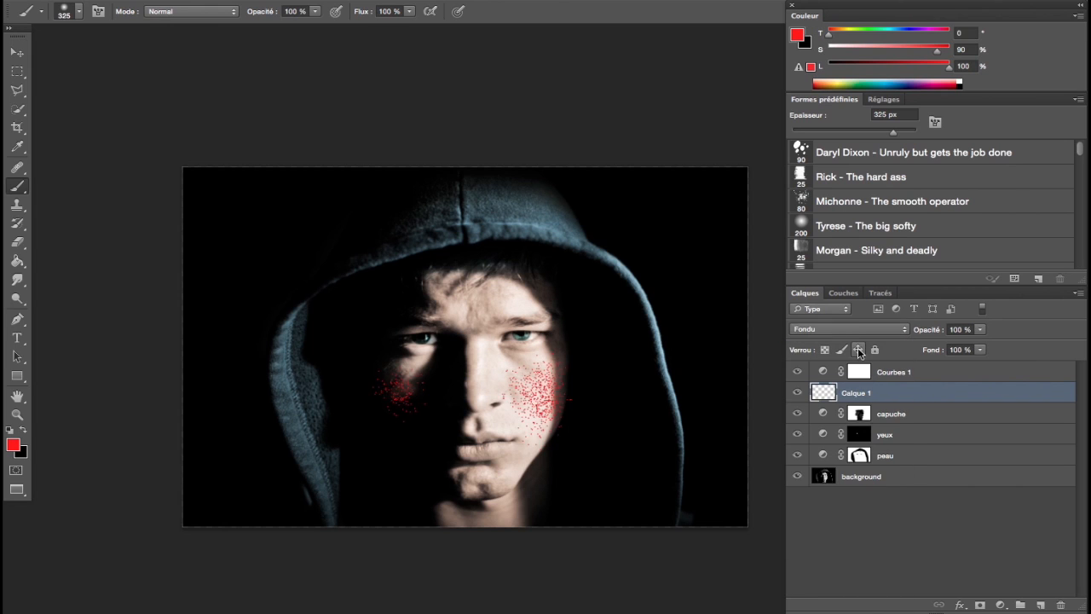
pyautogui.press('v')
pyautogui.hotkey('shift', '+')
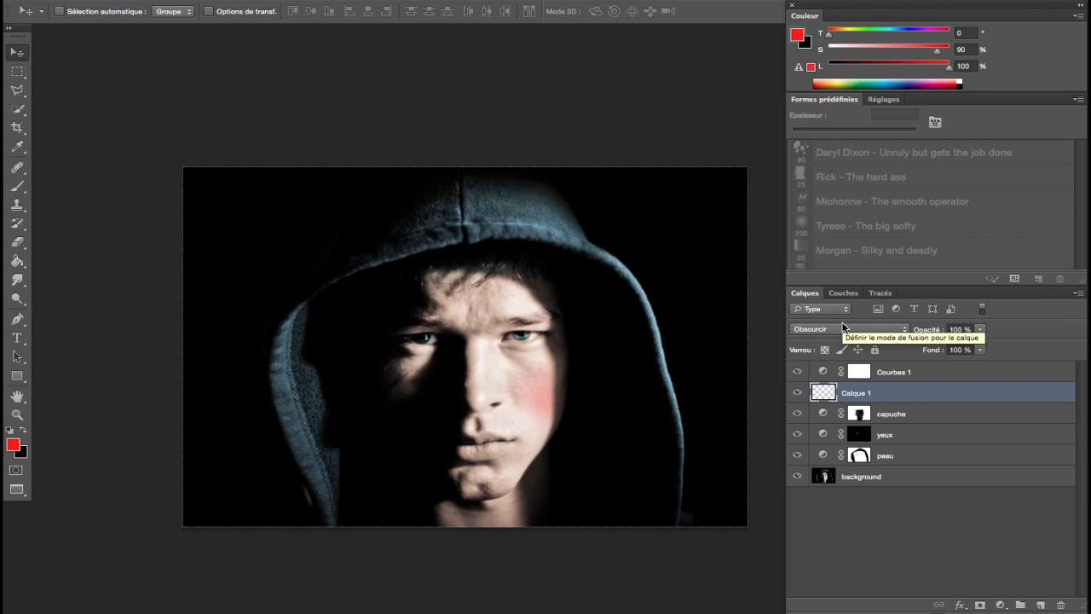
pyautogui.hotkey('shift', '+')
pyautogui.hotkey('shift', '+')
pyautogui.hotkey('shift', '+')
pyautogui.hotkey('shift', '+')
pyautogui.hotkey('shift', '+')
pyautogui.hotkey('shift', '+')
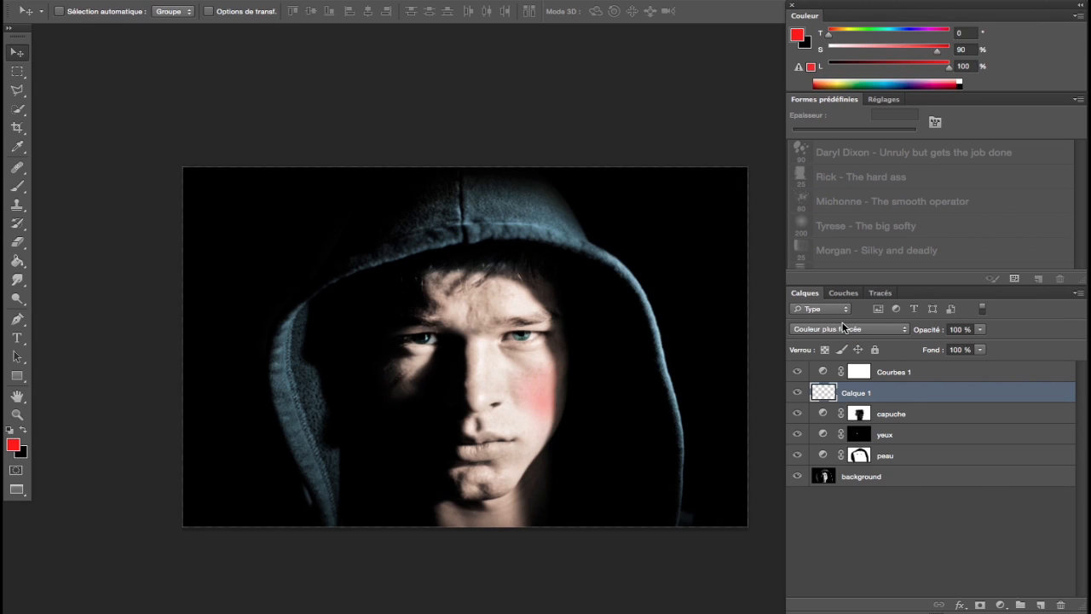
pyautogui.hotkey('shift', '+')
pyautogui.hotkey('shift', '+')
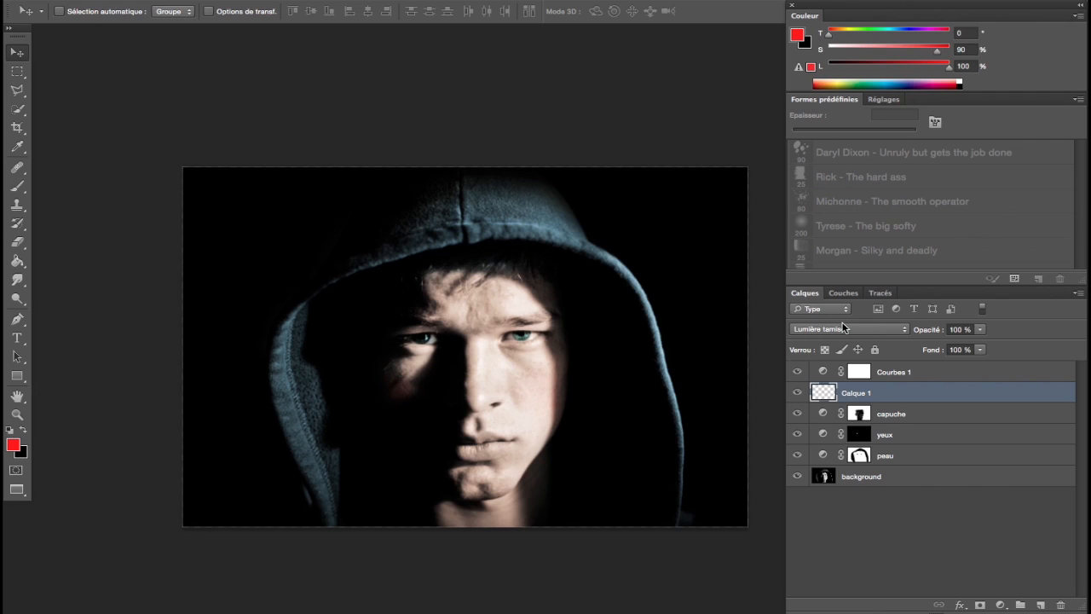
pyautogui.hotkey('shift', '+')
pyautogui.hotkey('shift', '+')
pyautogui.hotkey('shift', '+')
pyautogui.hotkey('shift', '+')
pyautogui.hotkey('shift', '+')
pyautogui.hotkey('shift', '+')
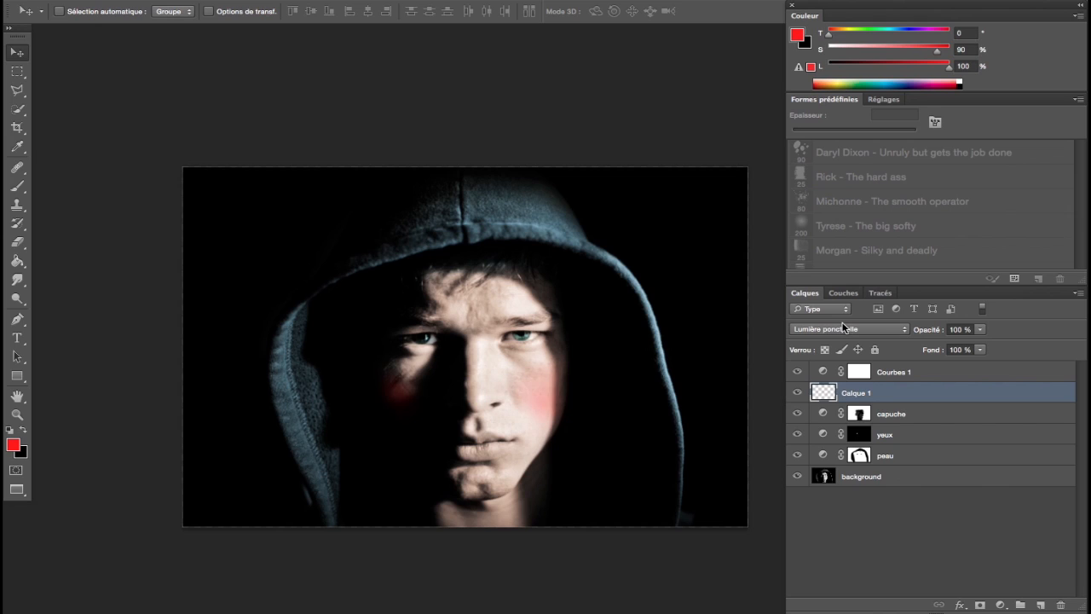
pyautogui.hotkey('shift', '+')
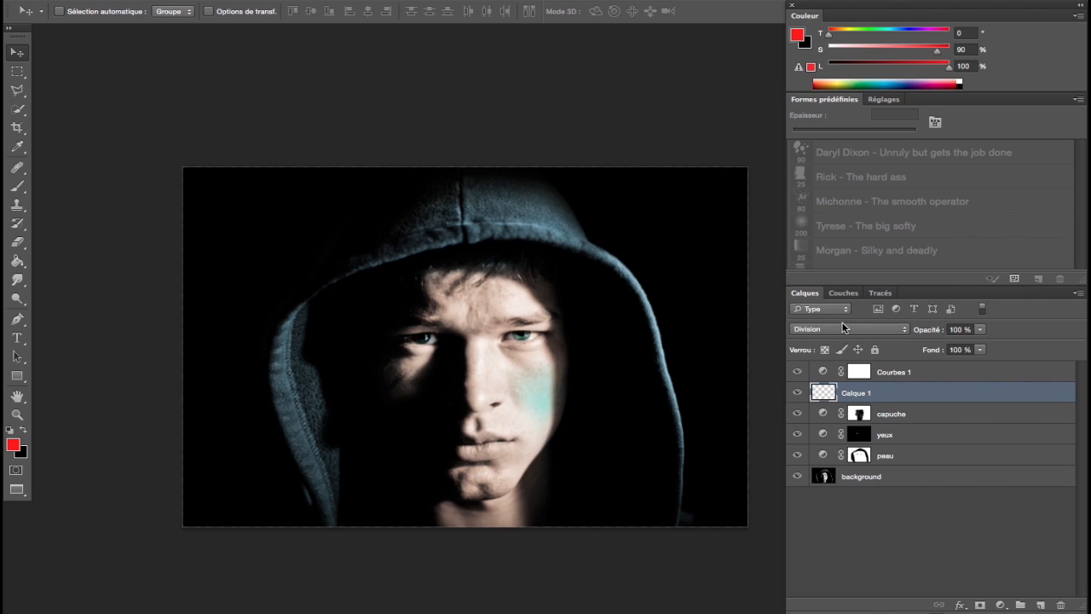
pyautogui.hotkey('shift', '+')
pyautogui.hotkey('shift', '+')
pyautogui.hotkey('shift', '+')
pyautogui.hotkey('shift', '+')
pyautogui.hotkey('shift', '+')
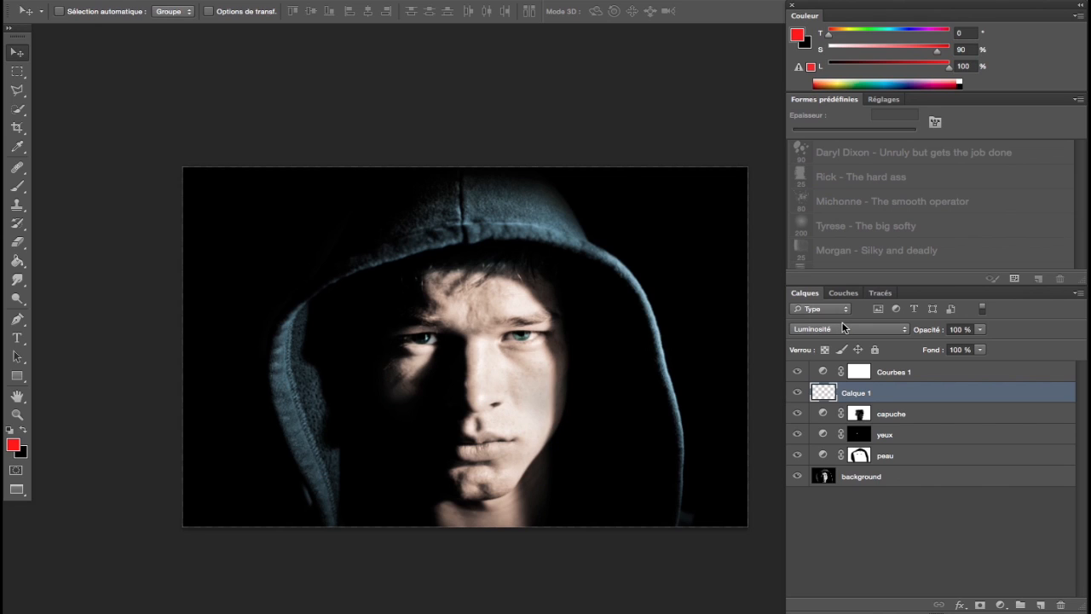
pyautogui.hotkey('shift', '+')
pyautogui.hotkey('shift', '+')
pyautogui.hotkey('shift', '+')
pyautogui.hotkey('shift', '+')
pyautogui.hotkey('shift', '+')
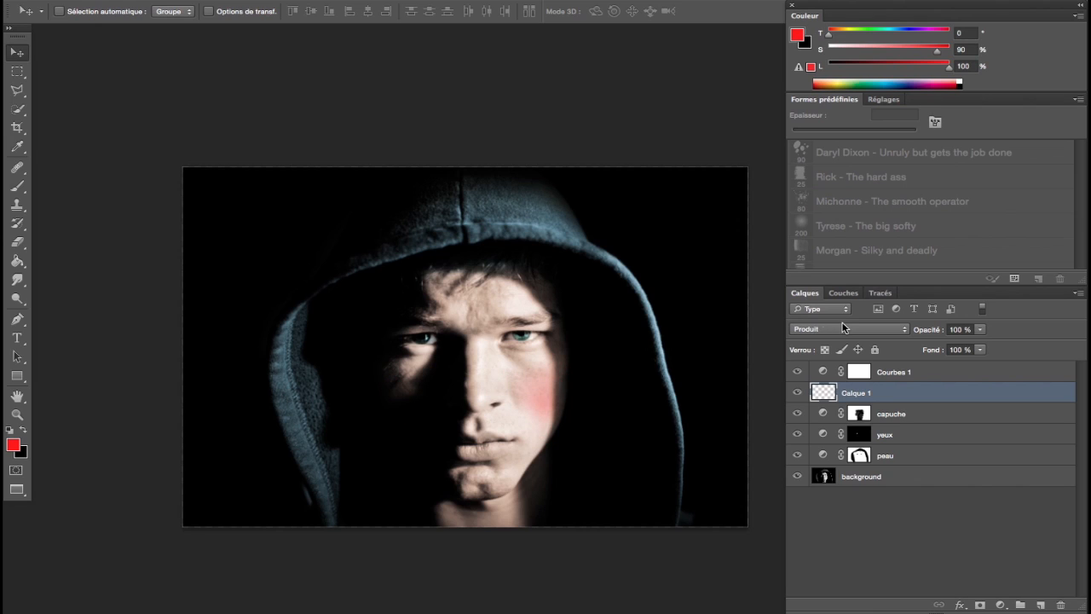
pyautogui.hotkey('shift', '+')
pyautogui.hotkey('shift', '+')
pyautogui.hotkey('shift', '+')
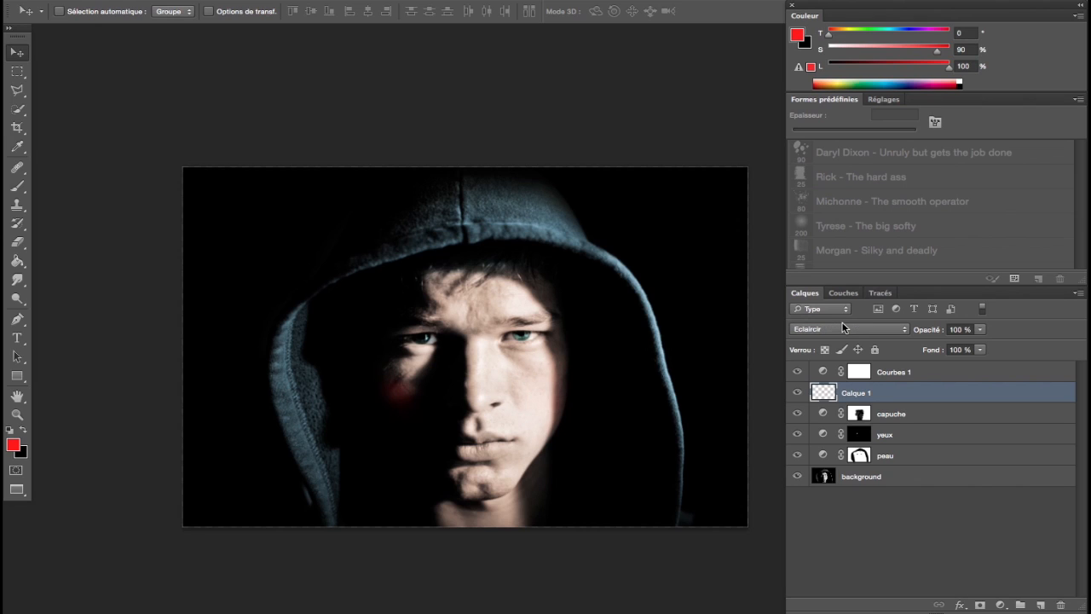
pyautogui.hotkey('shift', '+')
pyautogui.hotkey('shift', '+')
pyautogui.hotkey('shift', '+')
pyautogui.hotkey('shift', '+')
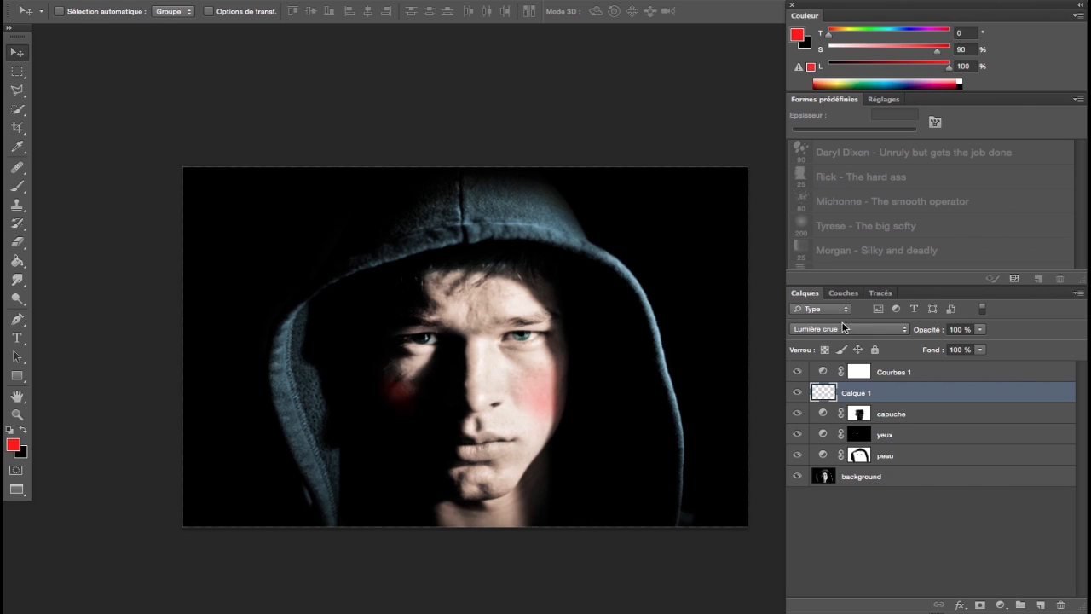
pyautogui.hotkey('shift', '+')
pyautogui.moveTo(934, 333); pyautogui.dragTo(911, 335)
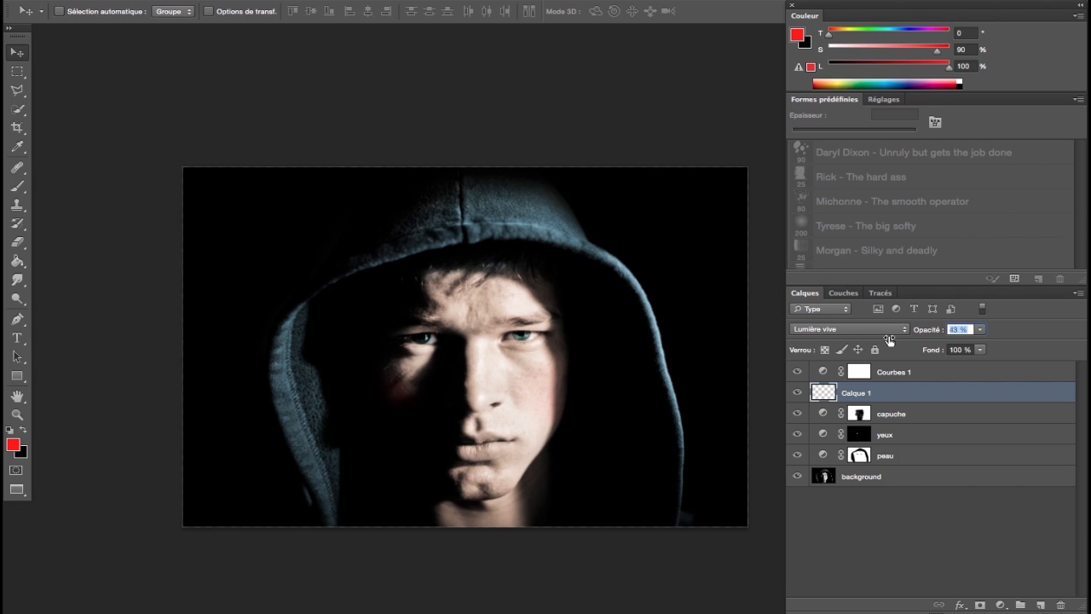
pyautogui.moveTo(889, 340); pyautogui.dragTo(888, 339)
# Paint red over the chin on Calque 1 with a brush of about 182 px and set the layer's opacity to 36%.
pyautogui.press('b')
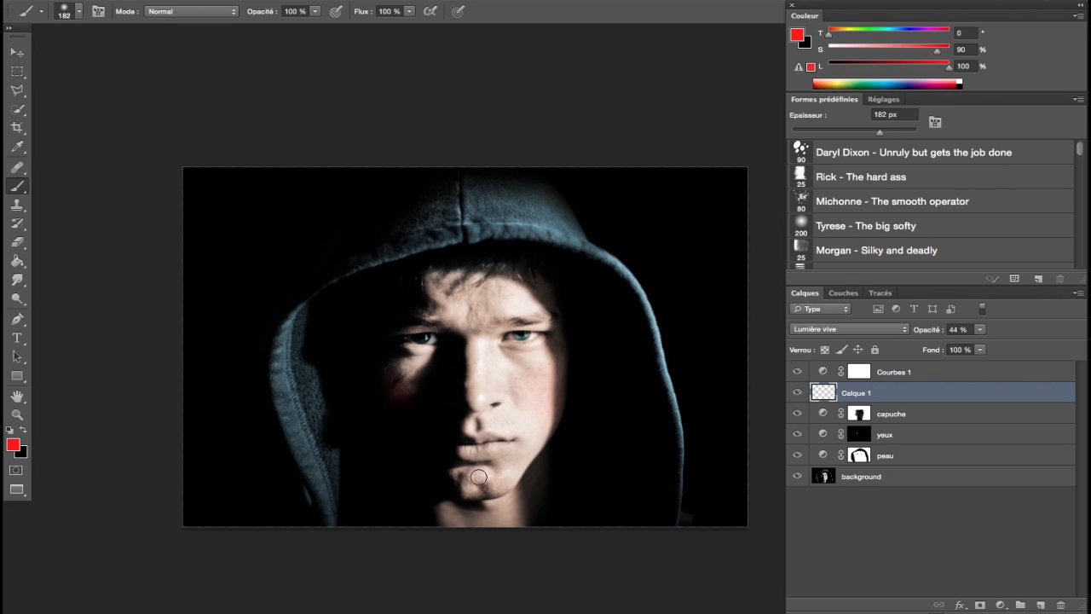
pyautogui.moveTo(497, 484)
pyautogui.mouseDown()
pyautogui.moveTo(522, 473)
pyautogui.moveTo(500, 482)
pyautogui.moveTo(529, 452)
pyautogui.mouseUp()
pyautogui.moveTo(929, 333); pyautogui.dragTo(926, 335)
# Switch to the Eraser to clean up the red paint on Calque 1.
pyautogui.press('e')
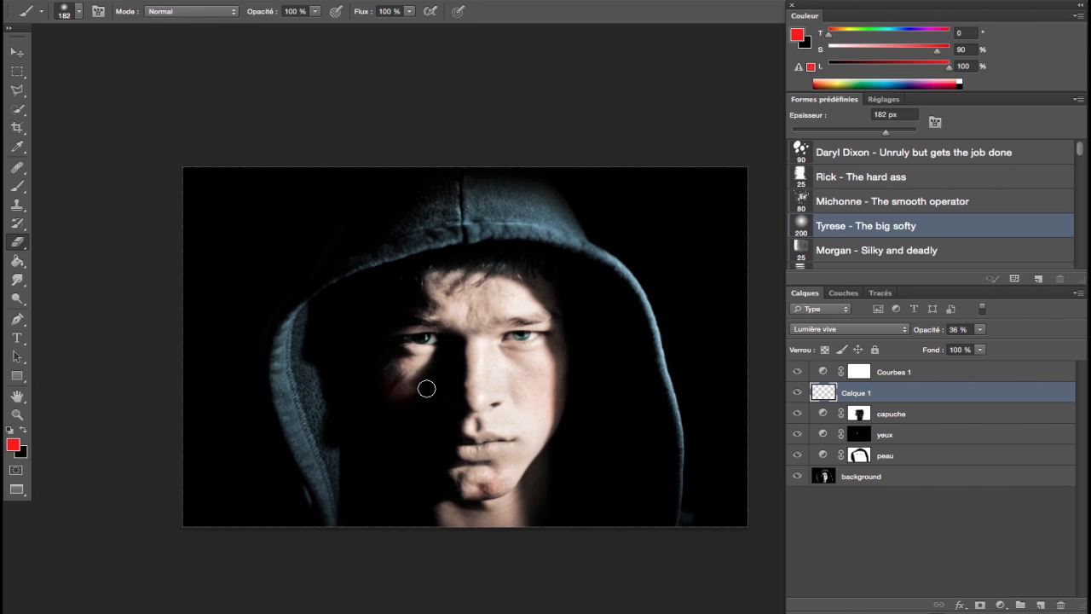